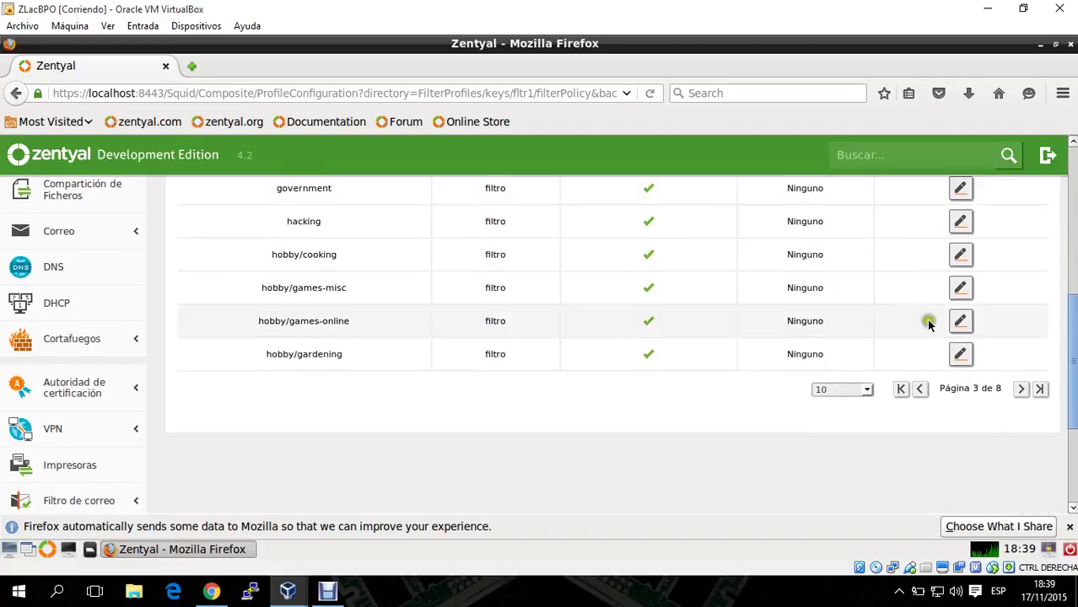
- Find the porn entry among the domain categories and set its decision to Deny All
{"action": "left_click", "coordinate": [1021, 389]}
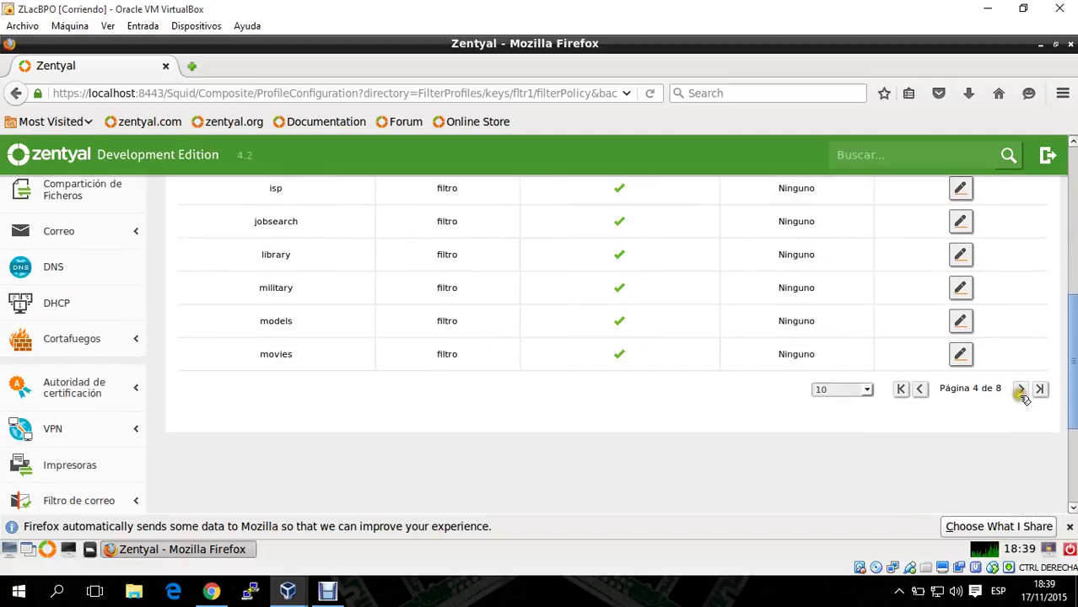
{"action": "scroll", "coordinate": [1024, 399], "scroll_direction": "up", "scroll_amount": 3}
{"action": "scroll", "coordinate": [1023, 401], "scroll_direction": "up", "scroll_amount": 2}
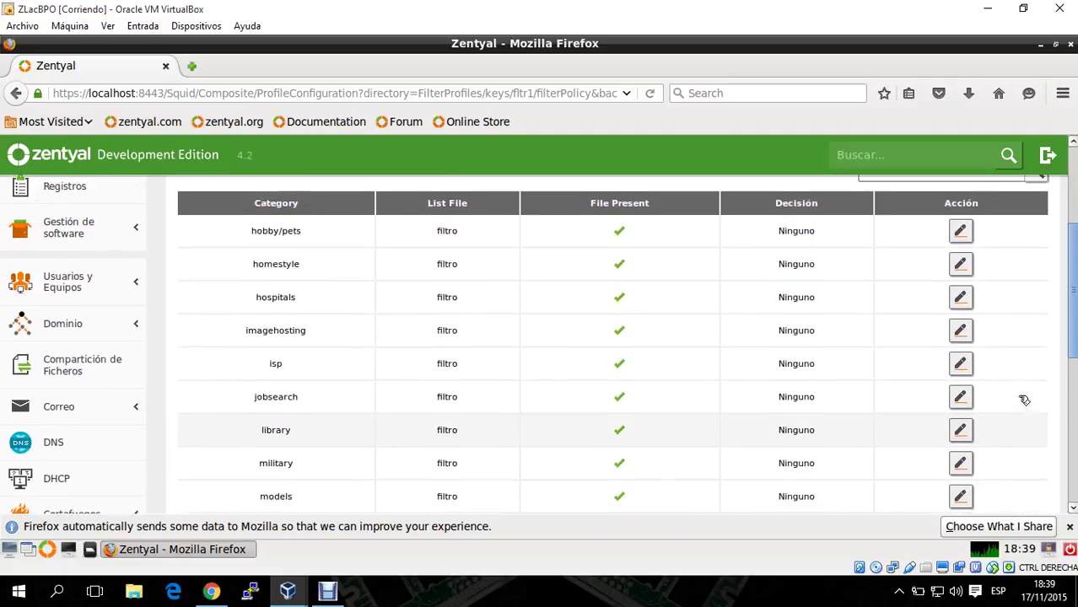
{"action": "scroll", "coordinate": [1022, 402], "scroll_direction": "down", "scroll_amount": 3}
{"action": "left_click", "coordinate": [1021, 477]}
{"action": "scroll", "coordinate": [987, 384], "scroll_direction": "up", "scroll_amount": 3}
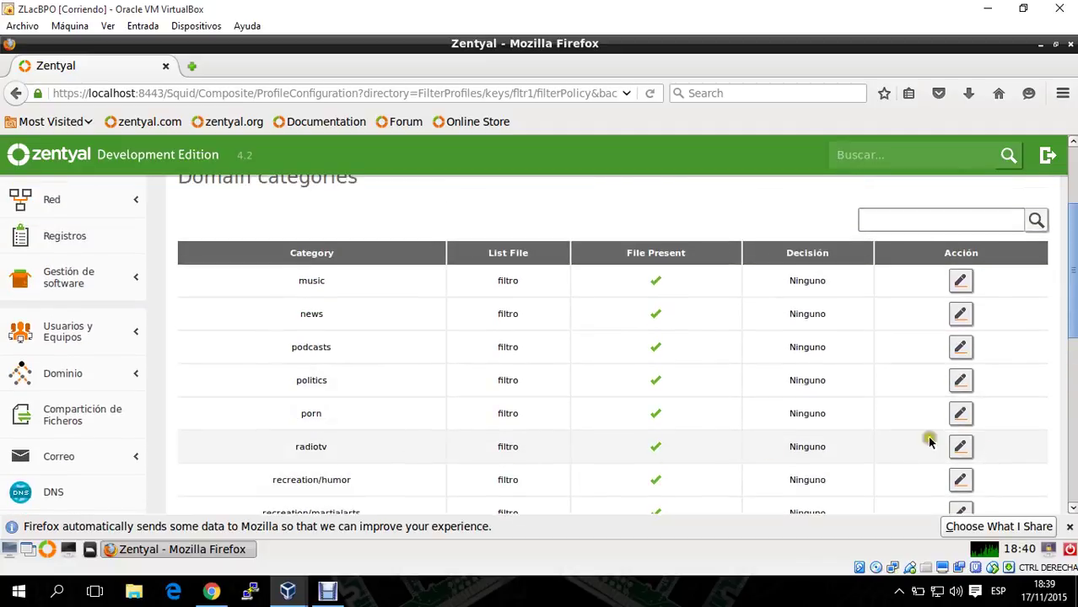
{"action": "left_click", "coordinate": [961, 414]}
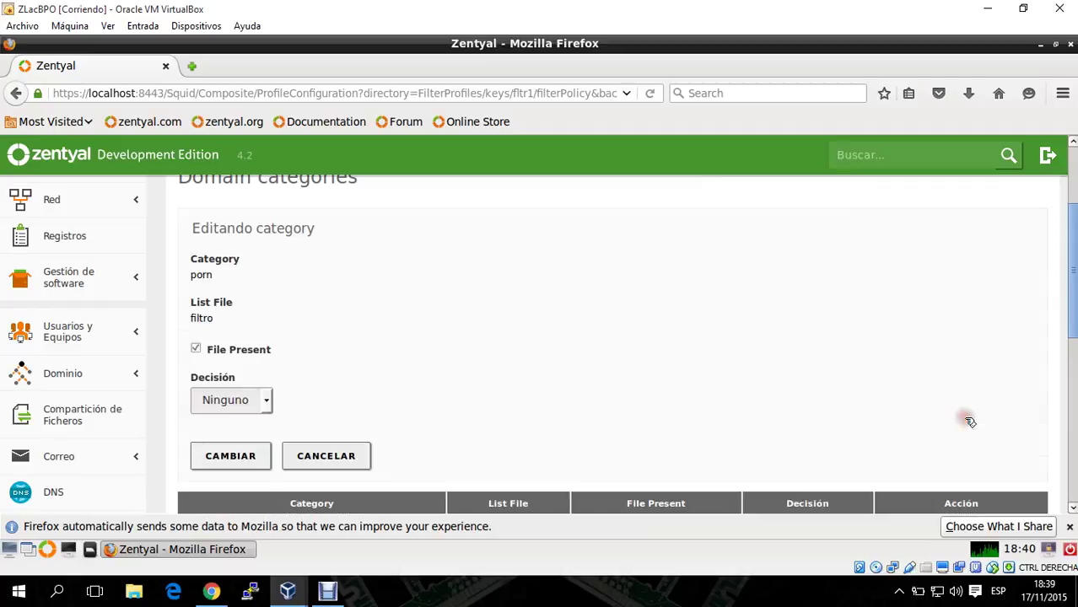
{"action": "left_click", "coordinate": [267, 403]}
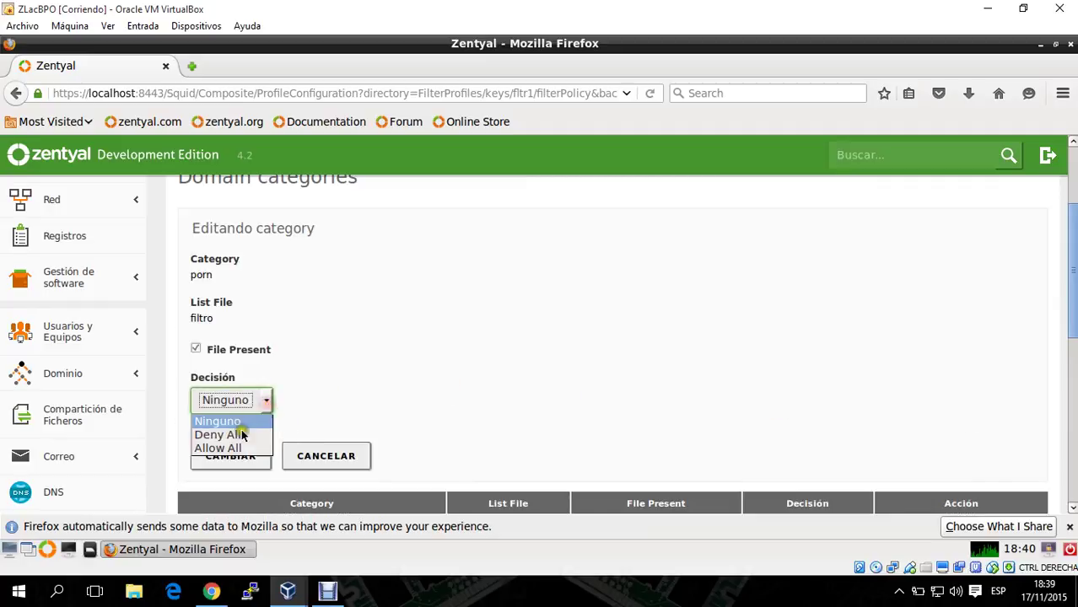
{"action": "left_click", "coordinate": [241, 434]}
{"action": "left_click", "coordinate": [245, 456]}
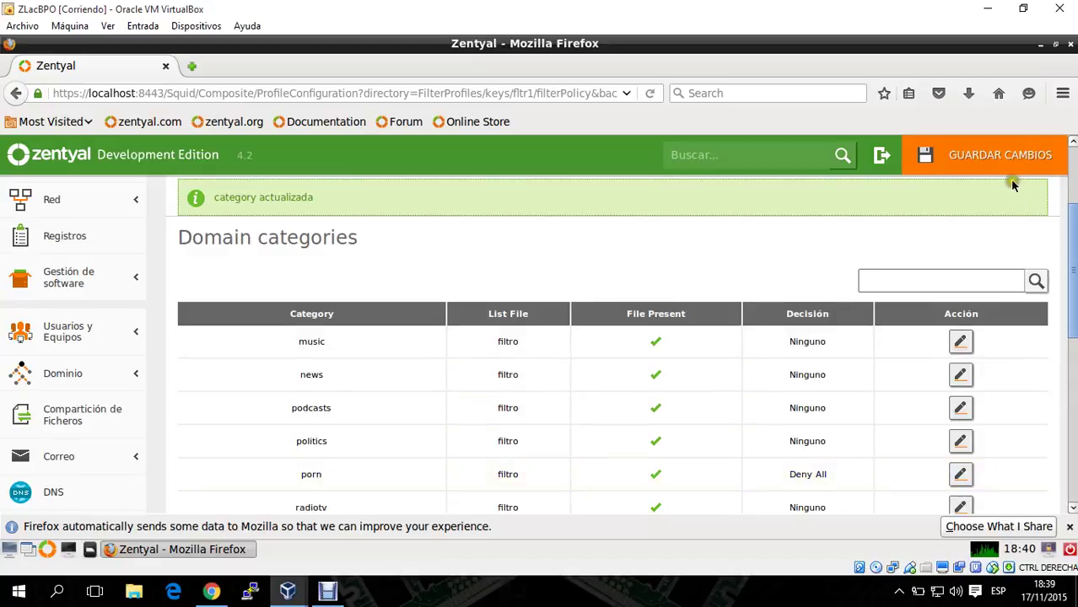
- Save the pending Zentyal changes to the modules and dismiss the save dialog
{"action": "left_click", "coordinate": [993, 167]}
{"action": "left_click", "coordinate": [396, 418]}
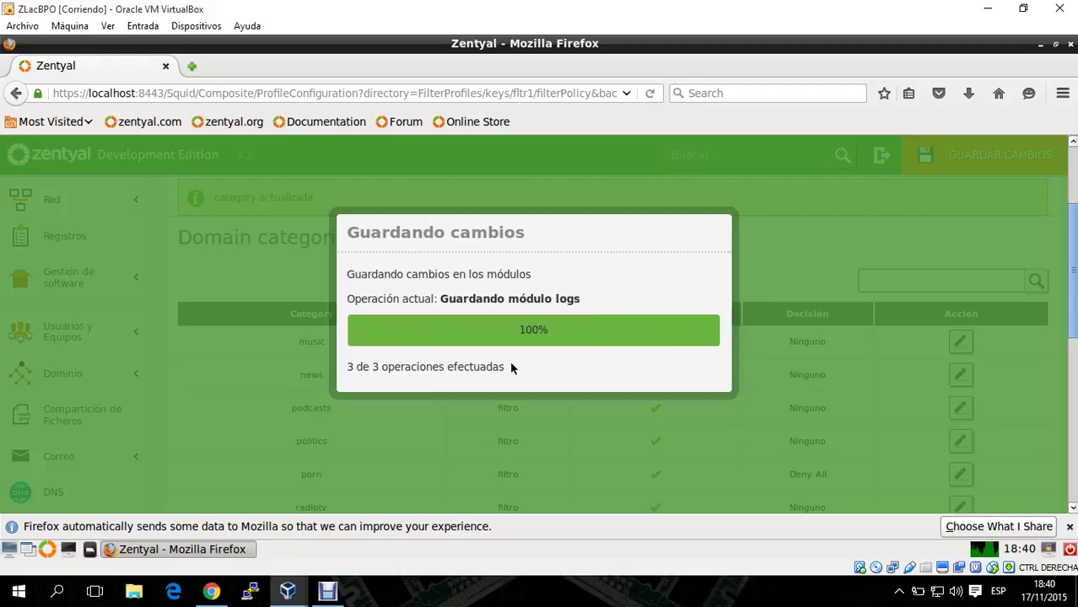
{"action": "left_click", "coordinate": [533, 361]}
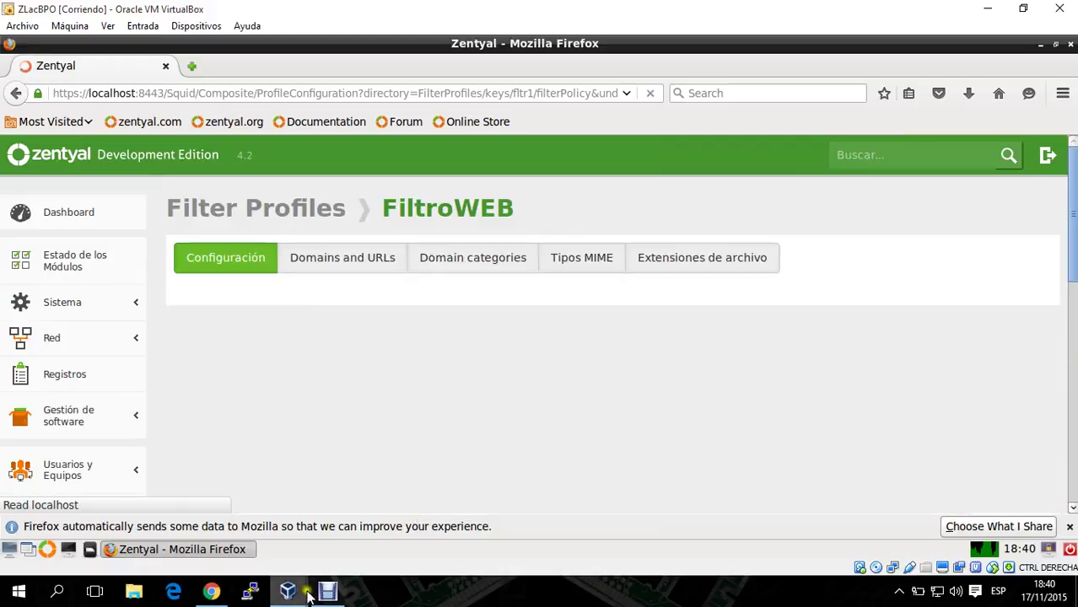
- Switch to the XP-BPO virtual machine and dismiss its antivirus warning balloon
{"action": "mouse_move", "coordinate": [288, 593]}
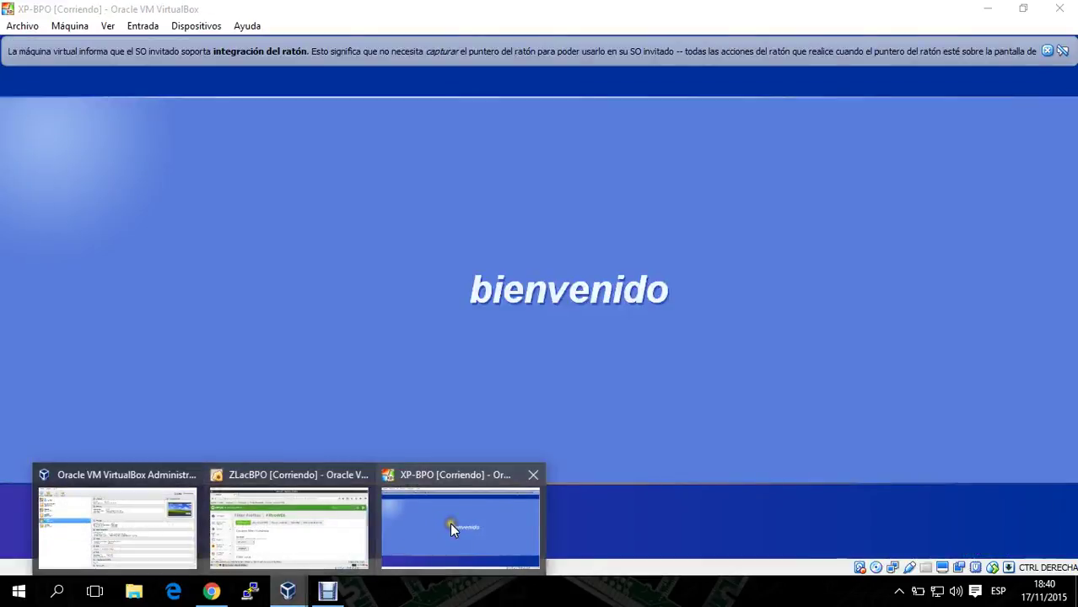
{"action": "left_click", "coordinate": [450, 525]}
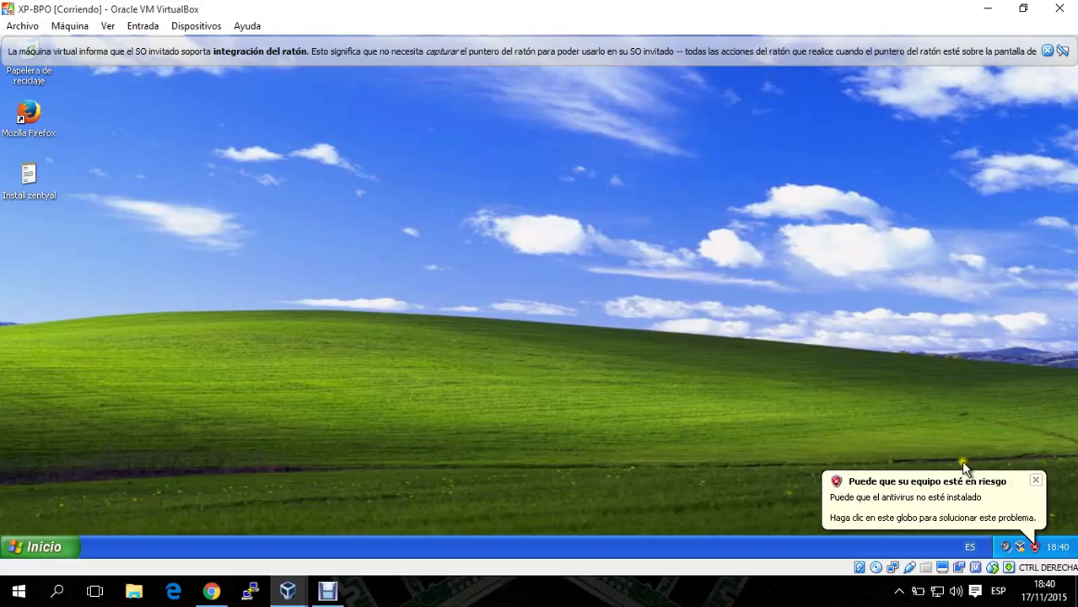
{"action": "left_click", "coordinate": [1036, 482]}
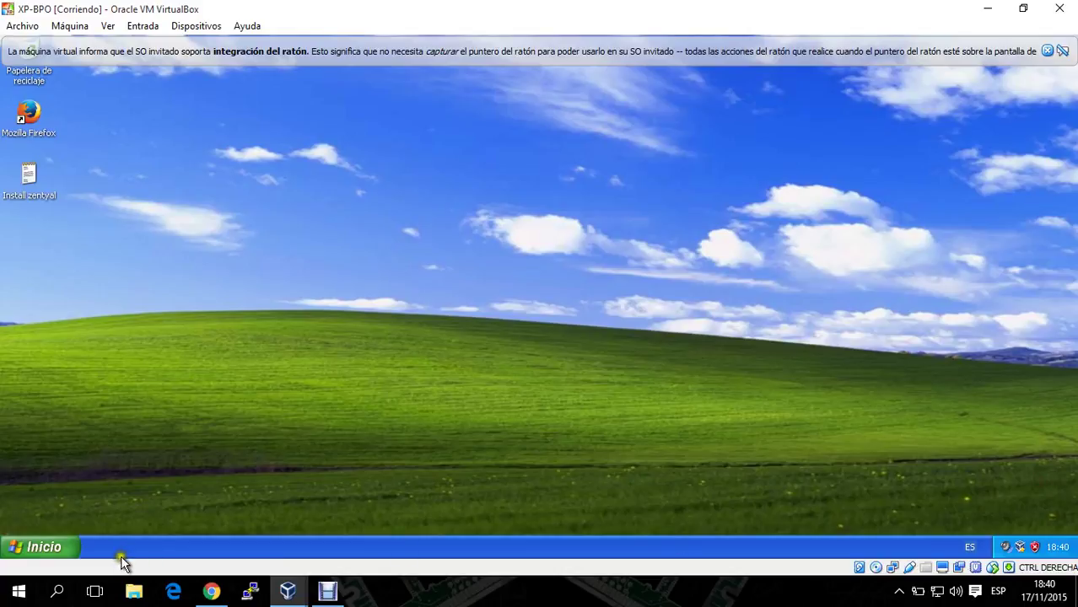
- Examine the IP address, gateway and DNS details of the local area connection in the XP network connections
{"action": "left_click", "coordinate": [47, 547]}
{"action": "left_click", "coordinate": [238, 347]}
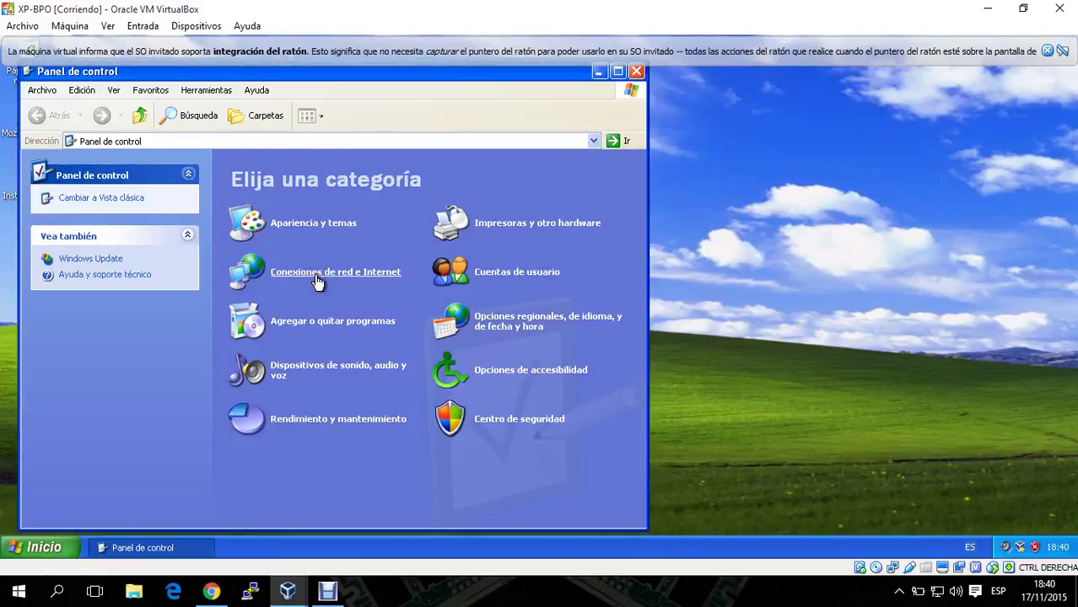
{"action": "left_click", "coordinate": [316, 277]}
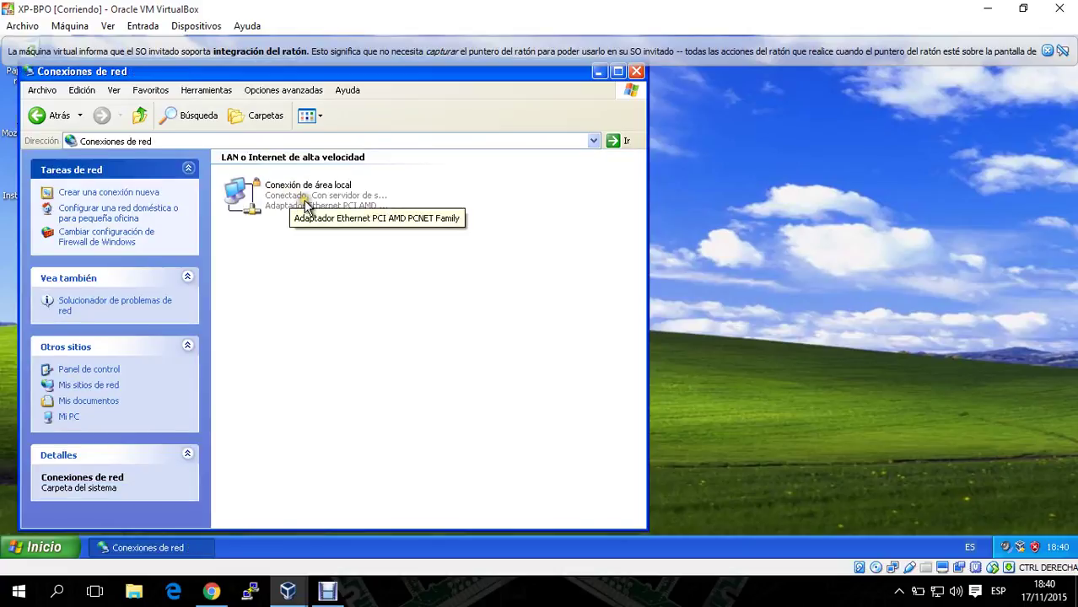
{"action": "right_click", "coordinate": [305, 207]}
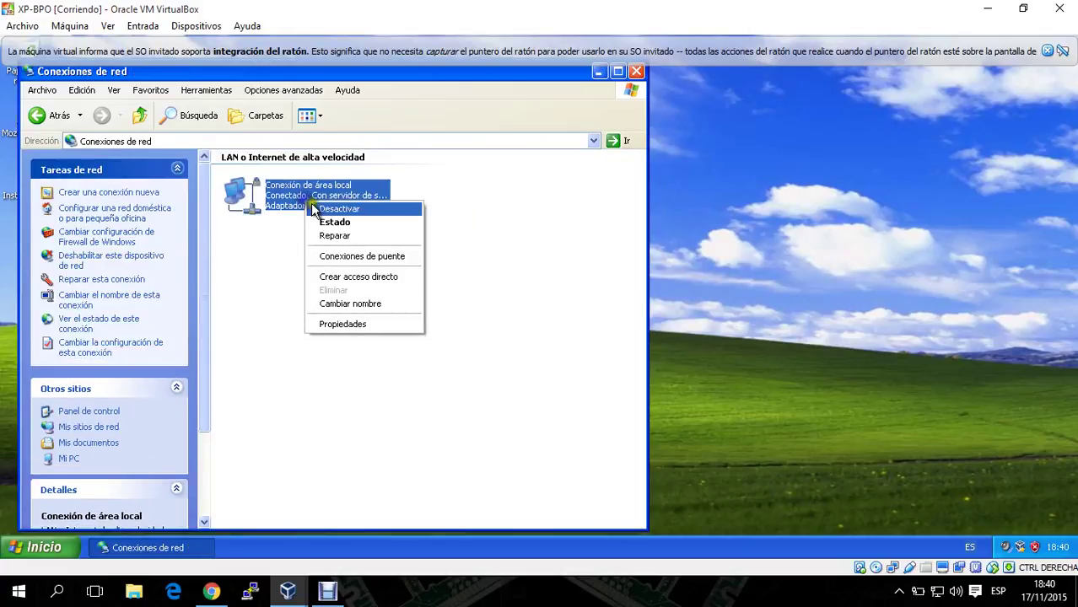
{"action": "left_click", "coordinate": [334, 221]}
{"action": "left_click", "coordinate": [460, 155]}
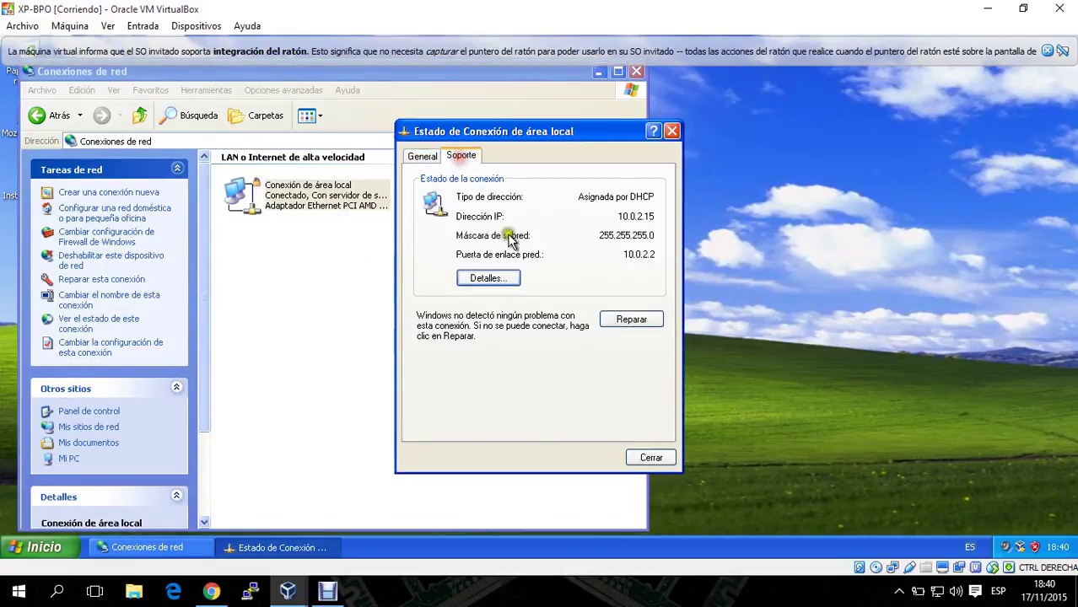
{"action": "left_click", "coordinate": [488, 278]}
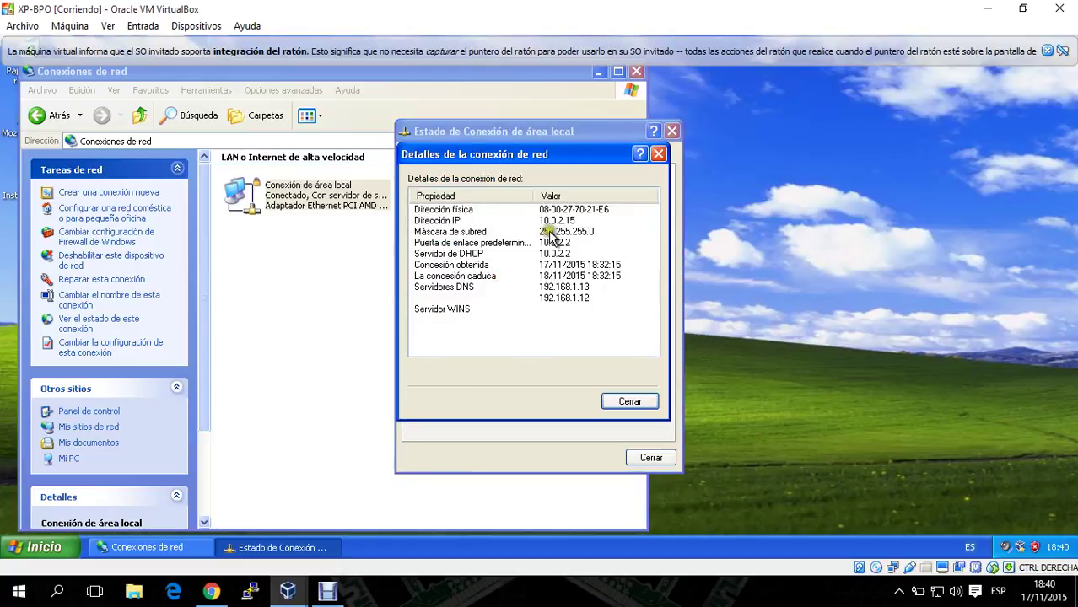
{"action": "left_click", "coordinate": [544, 232]}
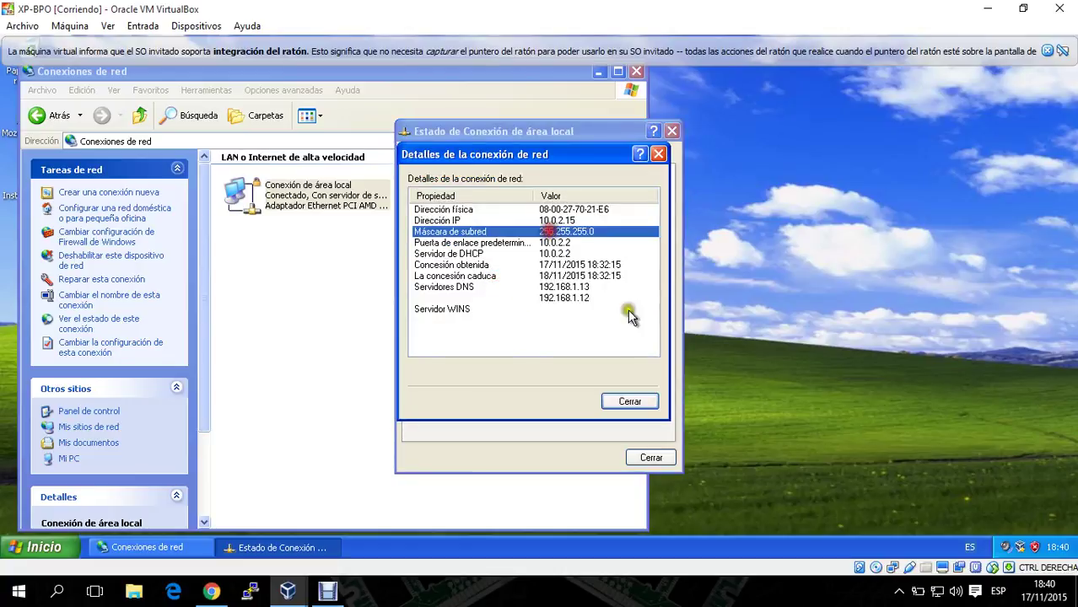
- Attach network adapter 1 of the XP-BPO virtual machine to the internal network (Red interna) intnet
{"action": "left_click", "coordinate": [893, 567]}
{"action": "left_click", "coordinate": [928, 533]}
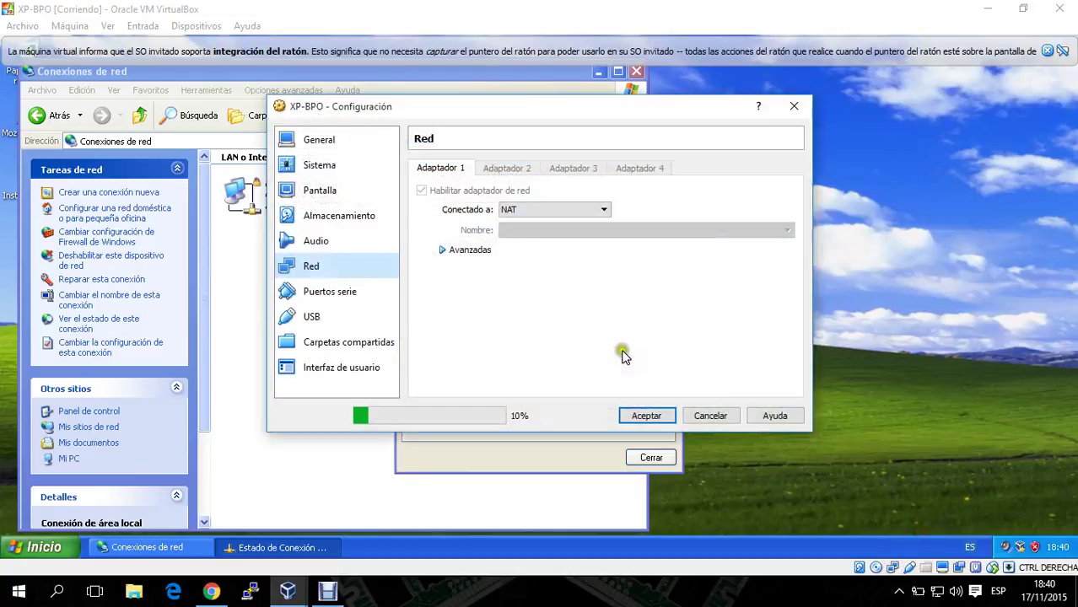
{"action": "left_click", "coordinate": [529, 213]}
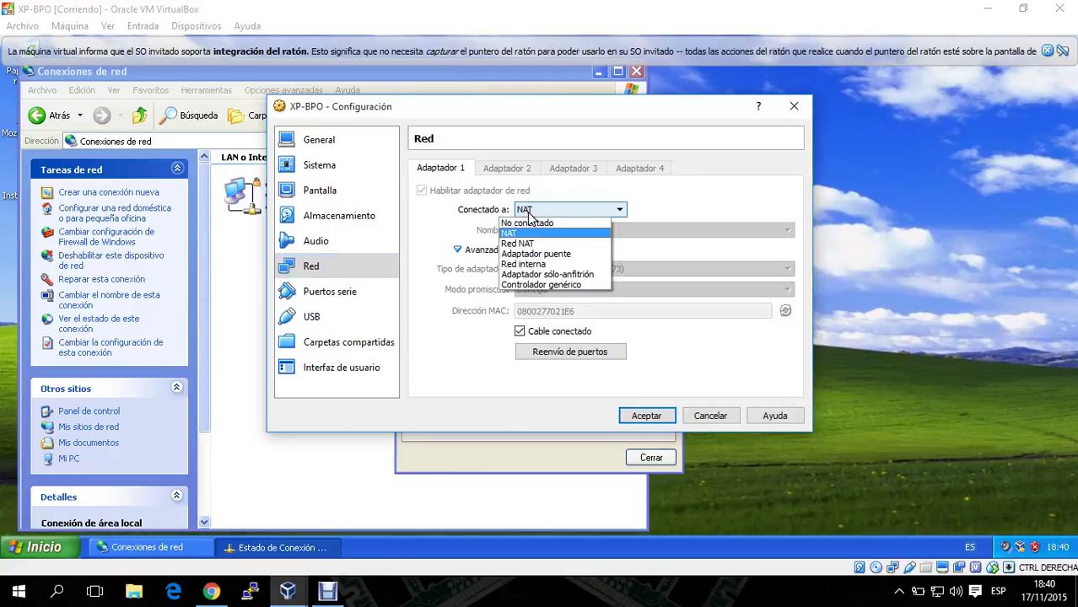
{"action": "left_click", "coordinate": [544, 269]}
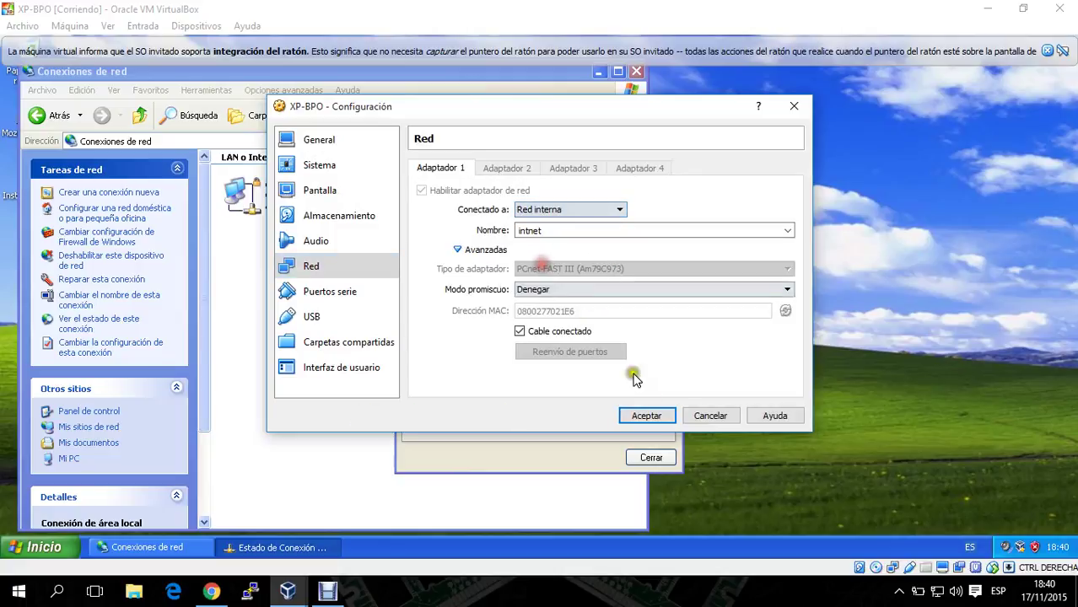
{"action": "left_click", "coordinate": [650, 415]}
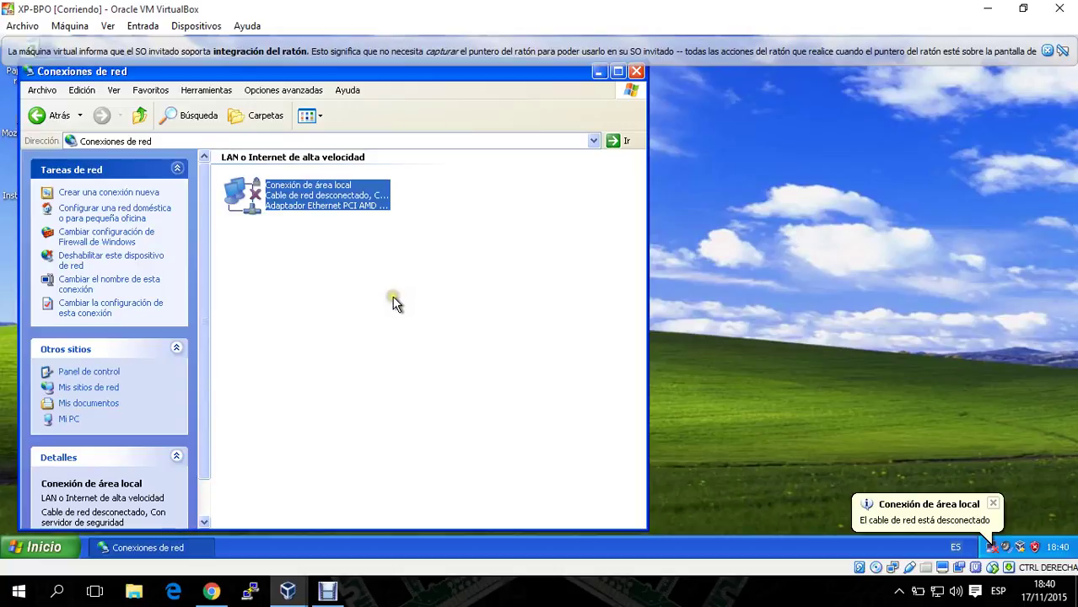
- Recheck the local area connection's address details after the adapter change, and close its status windows
{"action": "left_click", "coordinate": [371, 299]}
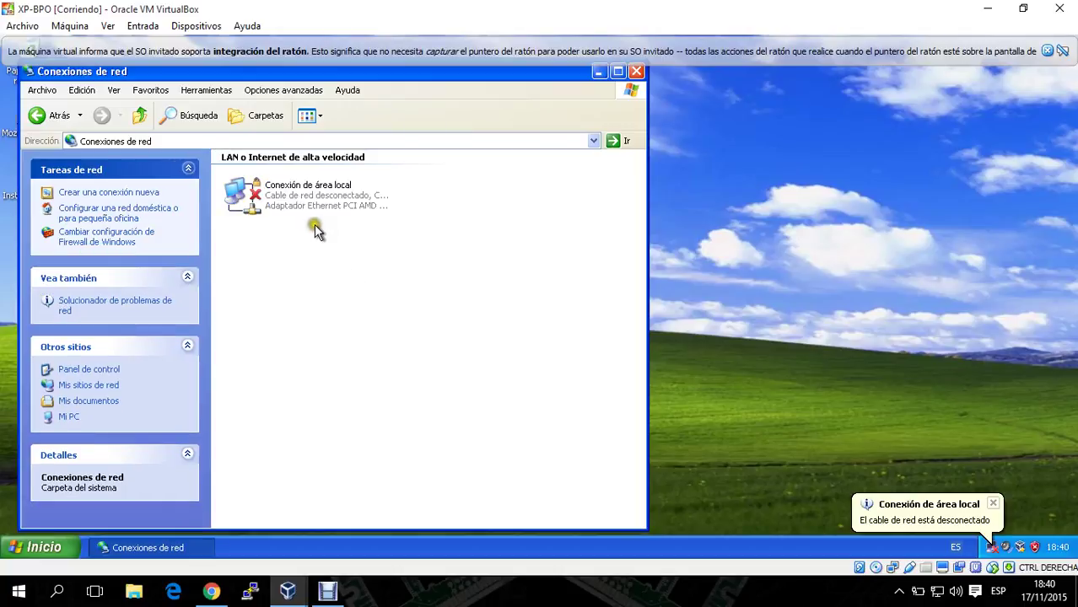
{"action": "right_click", "coordinate": [304, 202]}
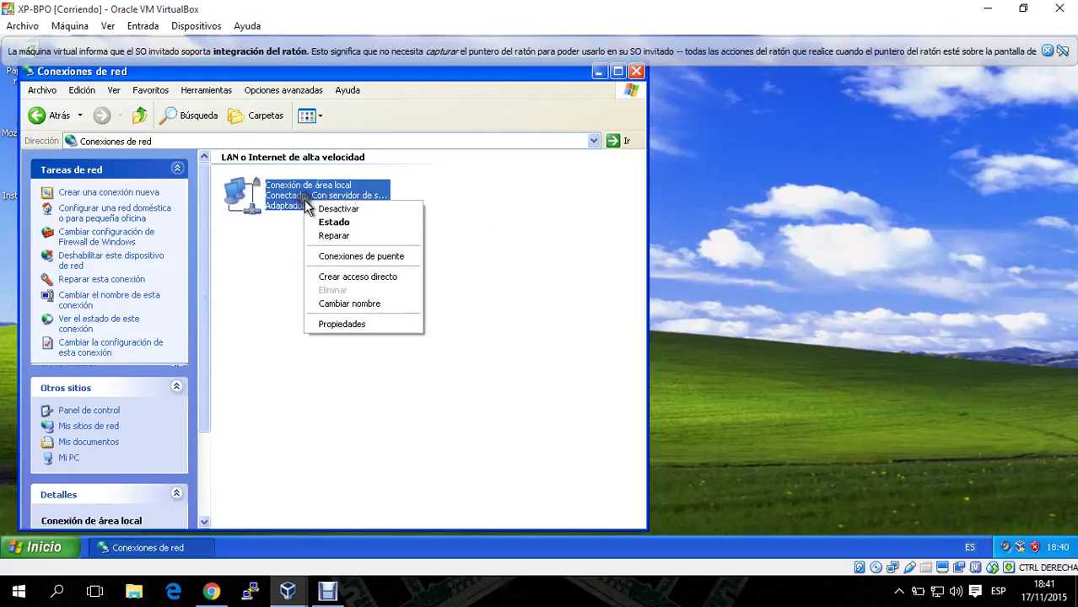
{"action": "left_click", "coordinate": [329, 221]}
{"action": "left_click", "coordinate": [462, 155]}
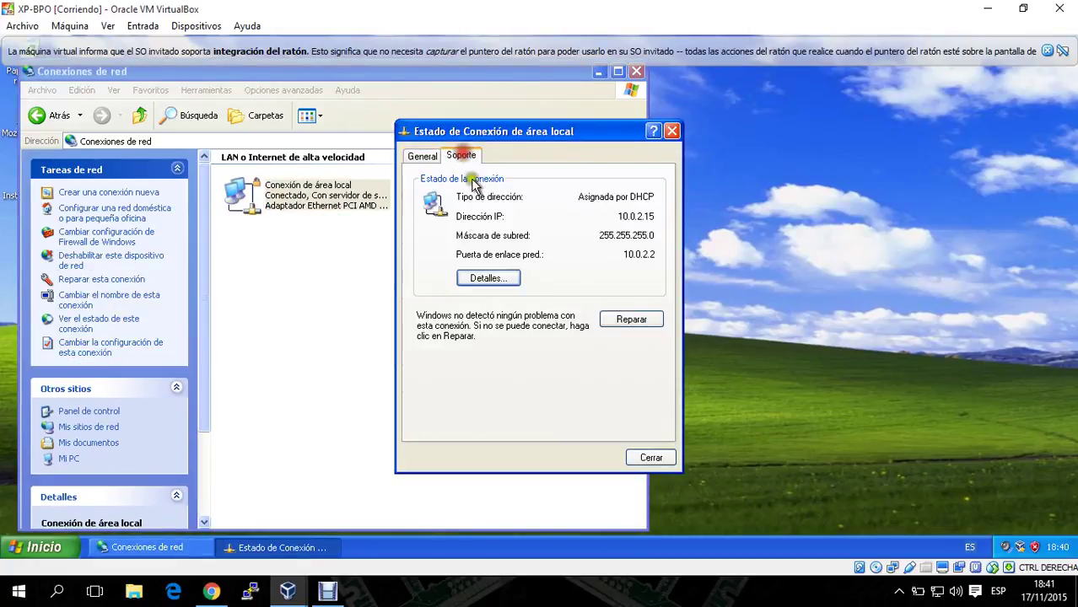
{"action": "left_click", "coordinate": [488, 279]}
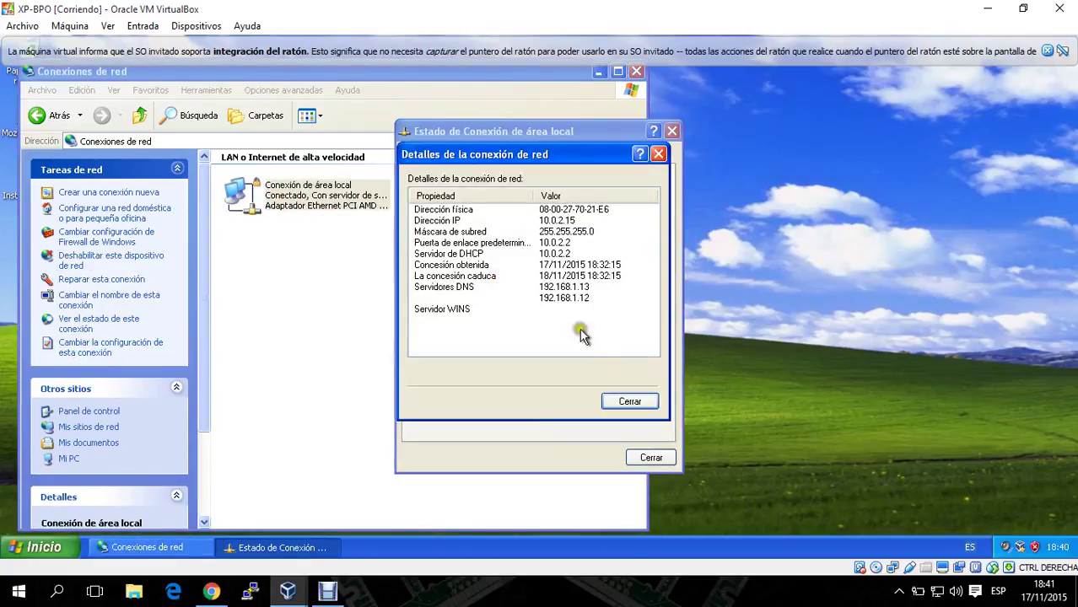
{"action": "left_click", "coordinate": [629, 401]}
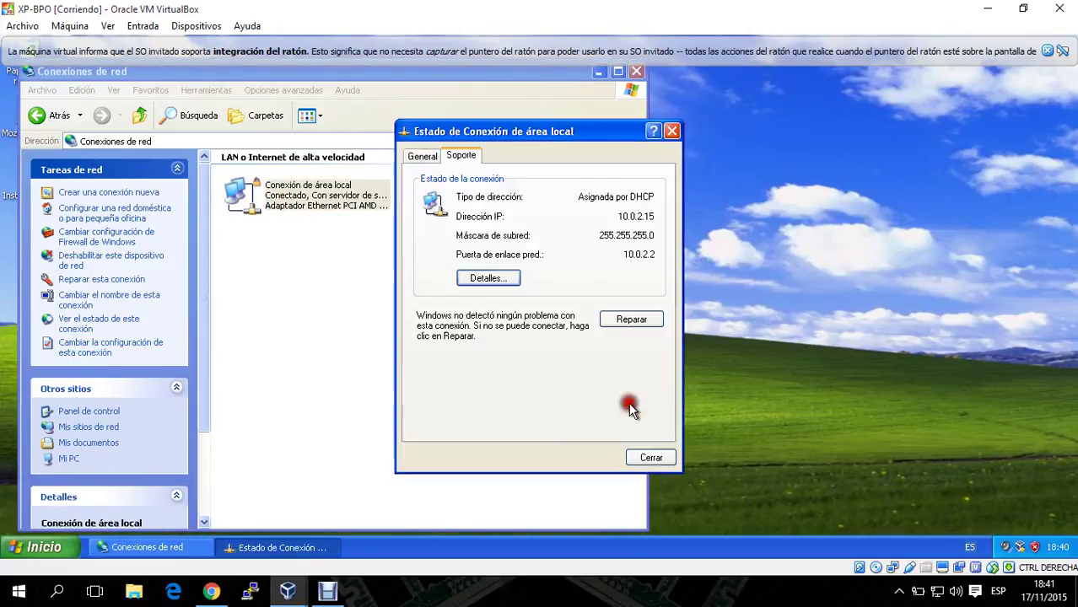
{"action": "left_click", "coordinate": [650, 456]}
- Disable and re-enable the local area connection so it requests a new address
{"action": "right_click", "coordinate": [297, 203]}
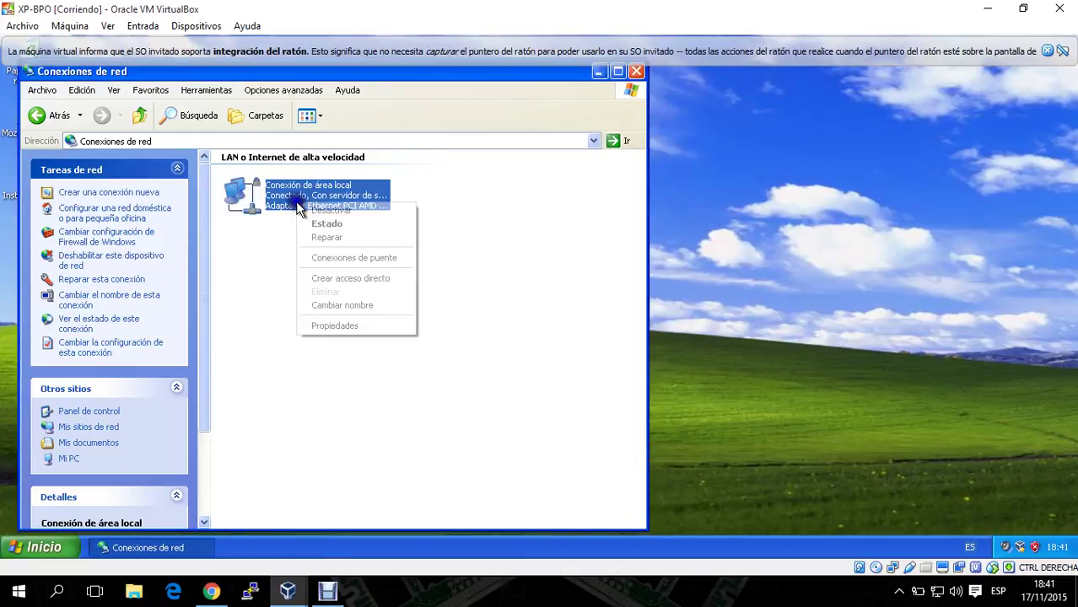
{"action": "left_click", "coordinate": [329, 211]}
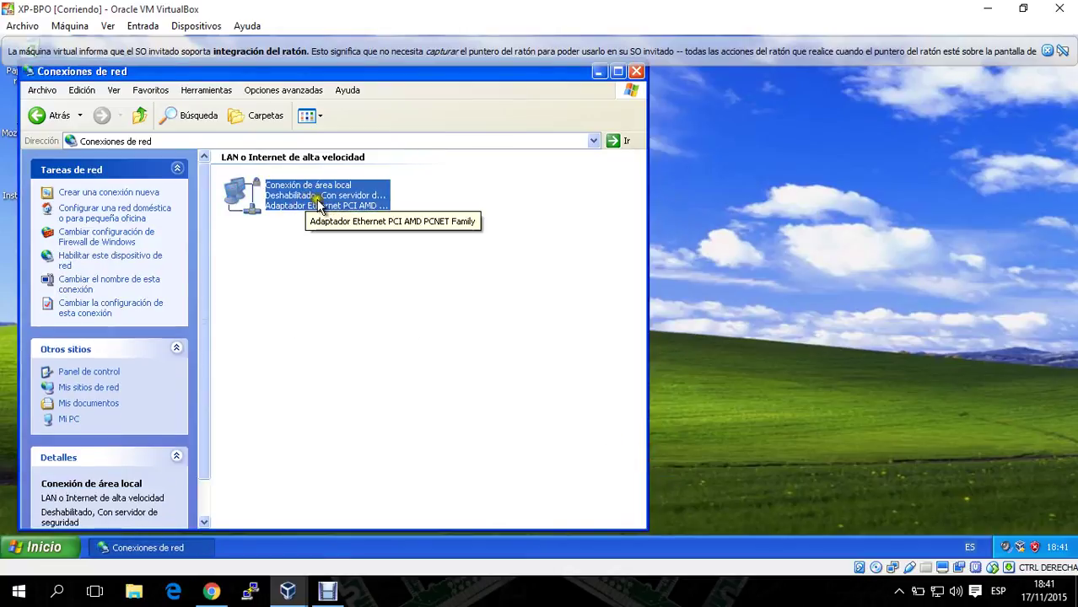
{"action": "right_click", "coordinate": [326, 209]}
{"action": "left_click", "coordinate": [338, 210]}
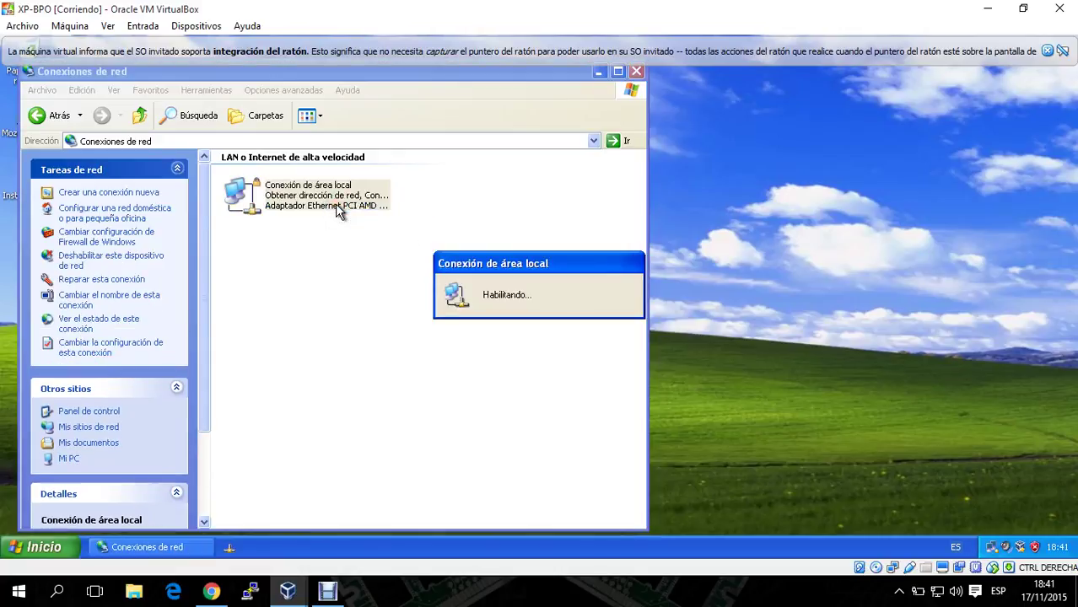
- Check the re-enabled local area connection's IP address and gateway, and close the status and network connections windows
{"action": "right_click", "coordinate": [335, 203]}
{"action": "left_click", "coordinate": [341, 219]}
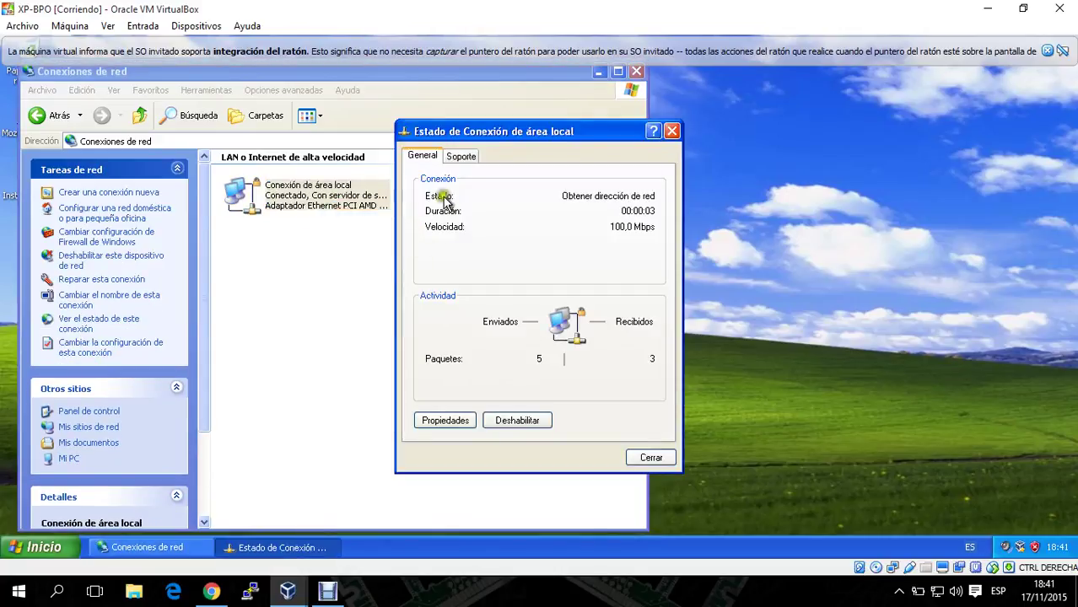
{"action": "left_click", "coordinate": [462, 156]}
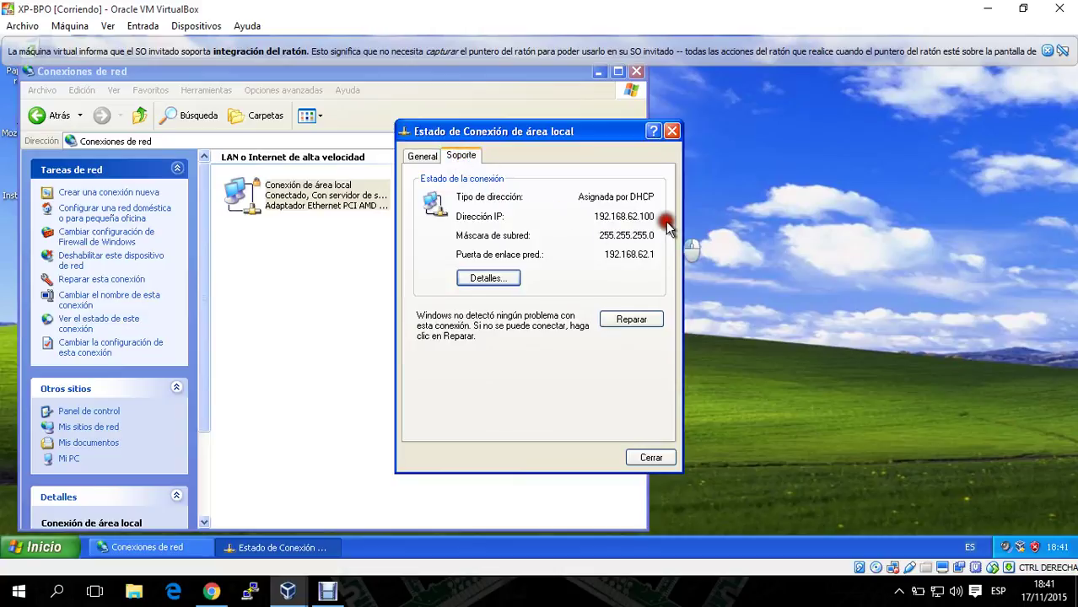
{"action": "left_click", "coordinate": [666, 457]}
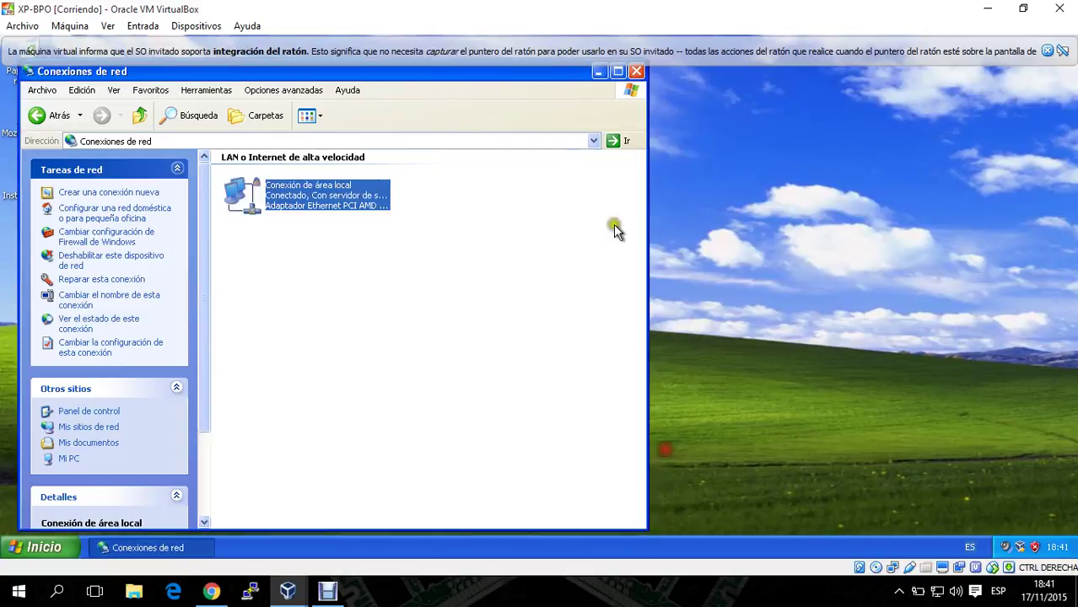
{"action": "left_click", "coordinate": [636, 70]}
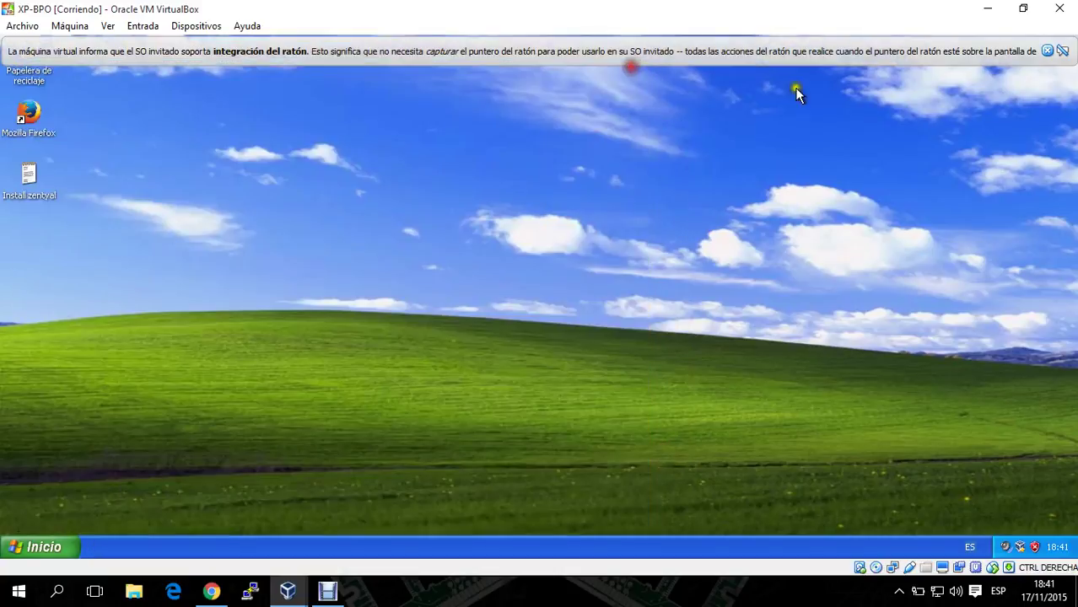
- Dismiss the mouse integration notice and switch back to the ZLacBPO virtual machine
{"action": "left_click", "coordinate": [1048, 51]}
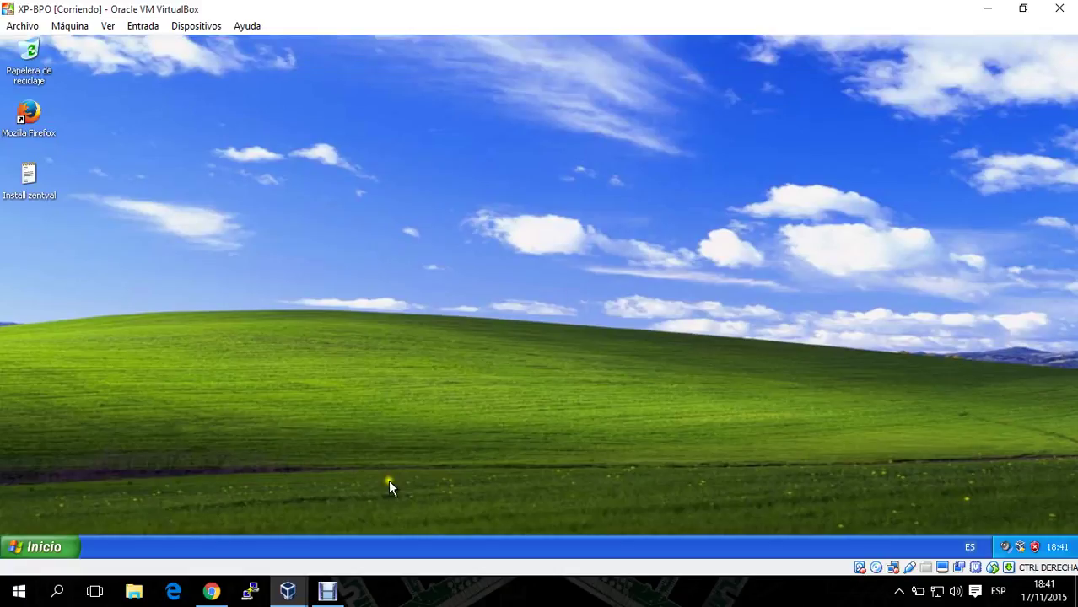
{"action": "mouse_move", "coordinate": [287, 591]}
{"action": "left_click", "coordinate": [328, 527]}
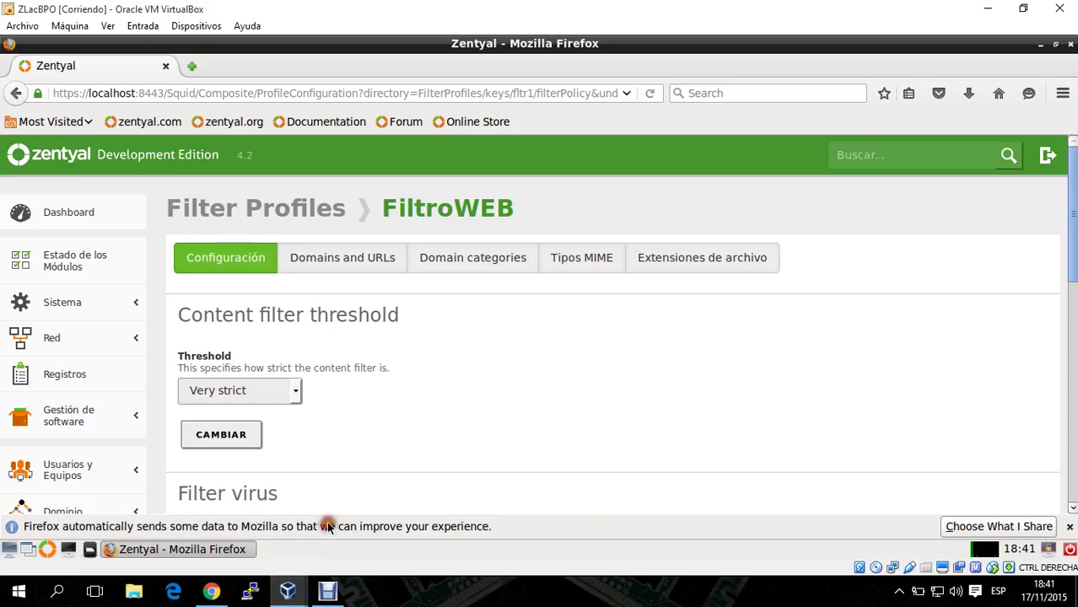
- Open a terminal on the Zentyal server and become root with su, entering the root password
{"action": "left_click_drag", "start_coordinate": [1072, 182], "coordinate": [1074, 327]}
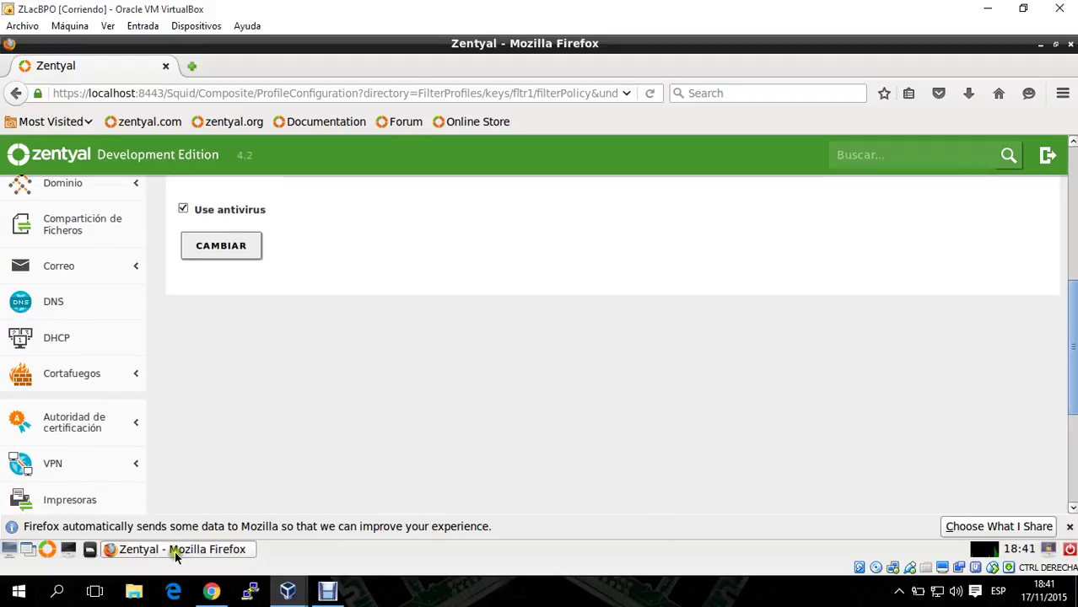
{"action": "left_click", "coordinate": [71, 552]}
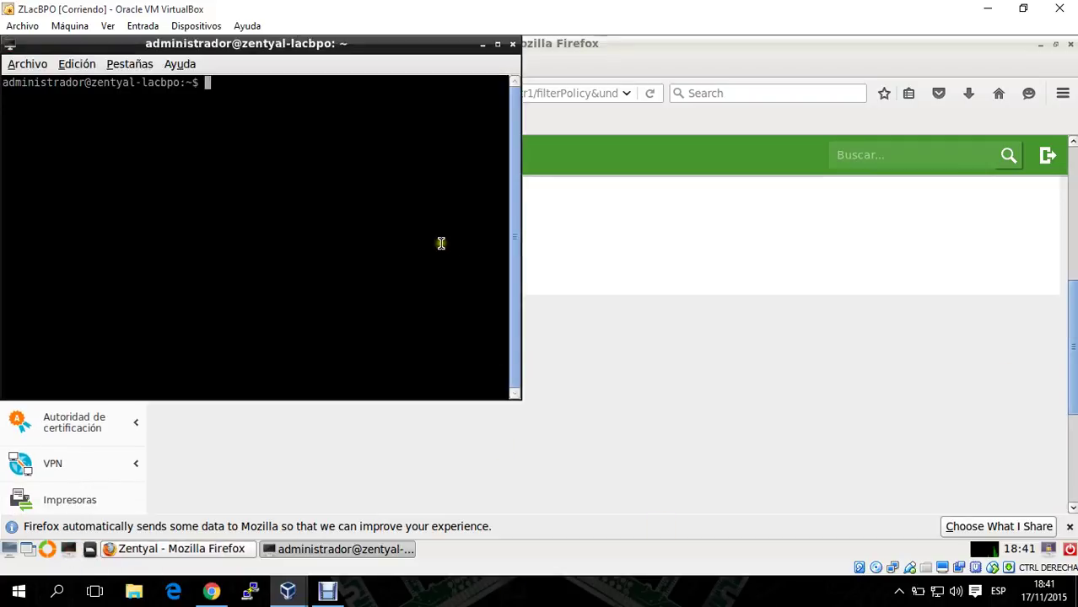
{"action": "type", "text": "su"}
{"action": "key", "text": "Return"}
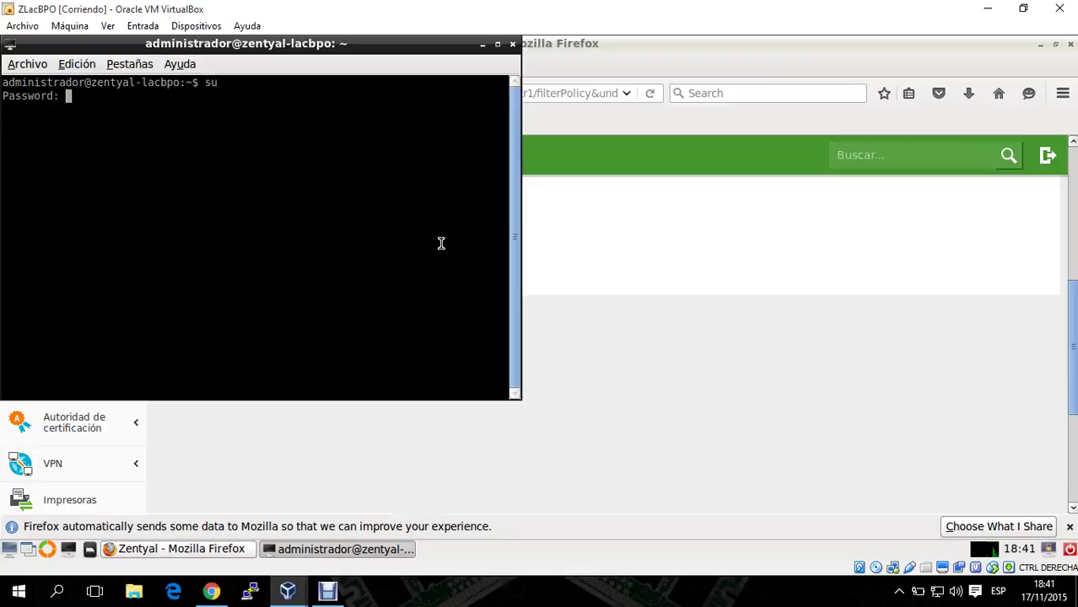
{"action": "key", "text": "Return"}
{"action": "type", "text": "su"}
{"action": "key", "text": "Return"}
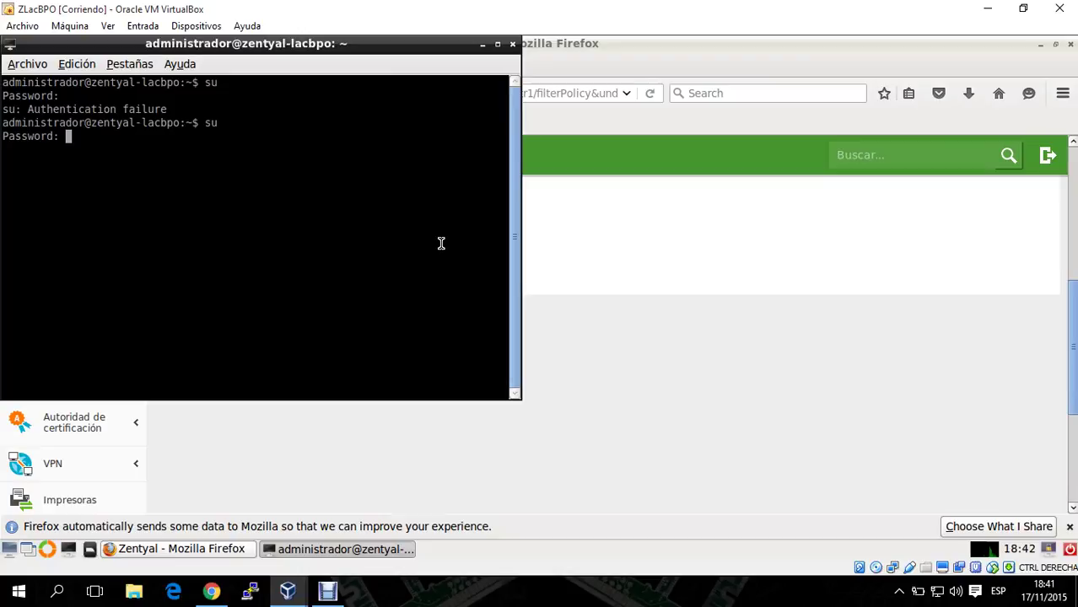
{"action": "key", "text": "Return"}
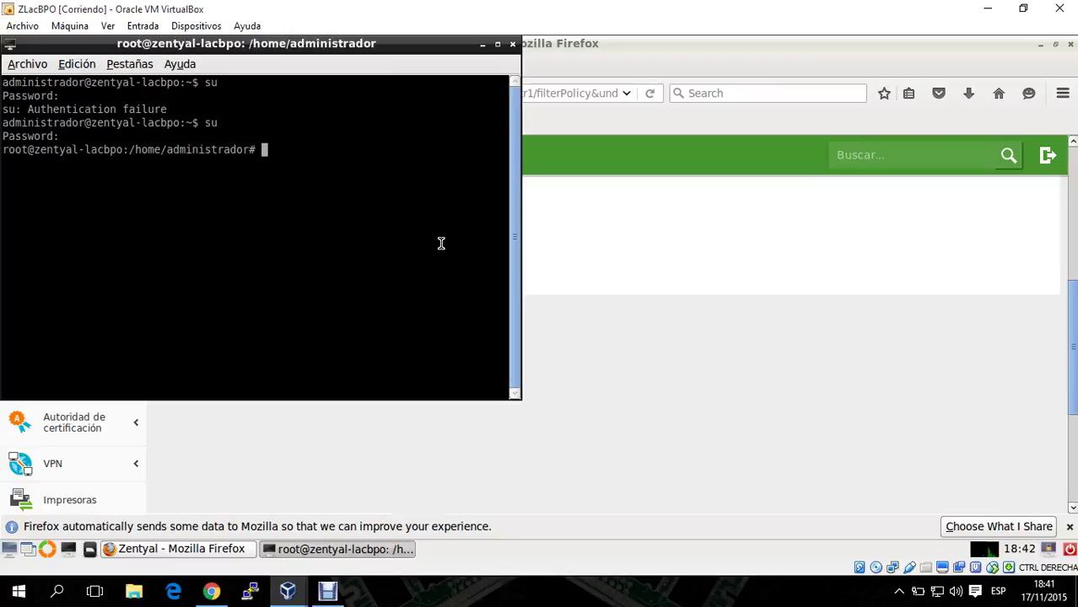
- Create the directory /etc/compartido, set its permissions to 777 with chmod, and minimize the terminal
{"action": "type", "text": "mkdir /etc/compartido"}
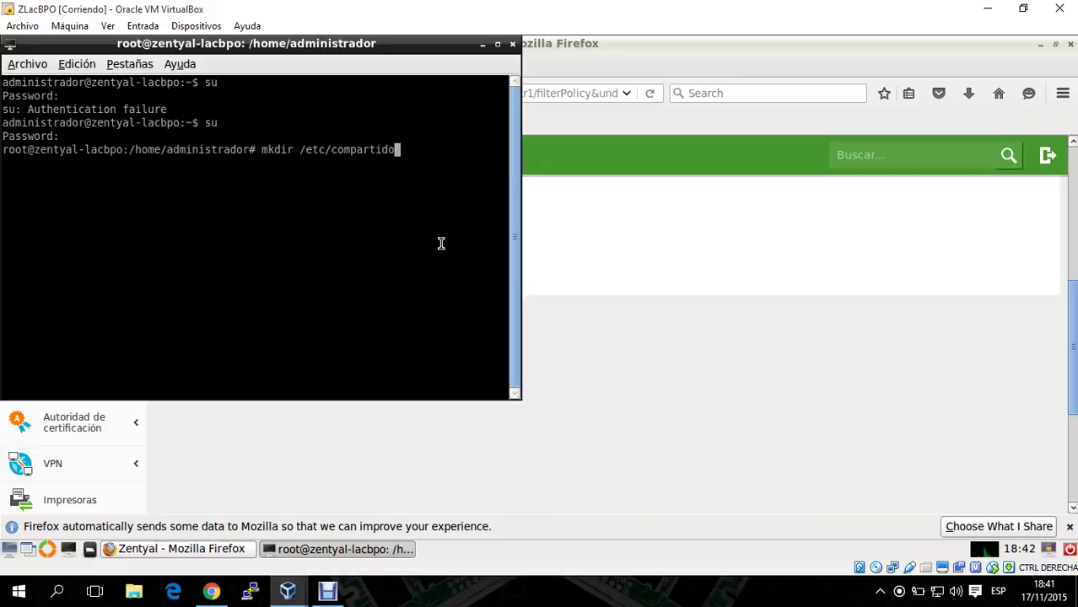
{"action": "key", "text": "Return"}
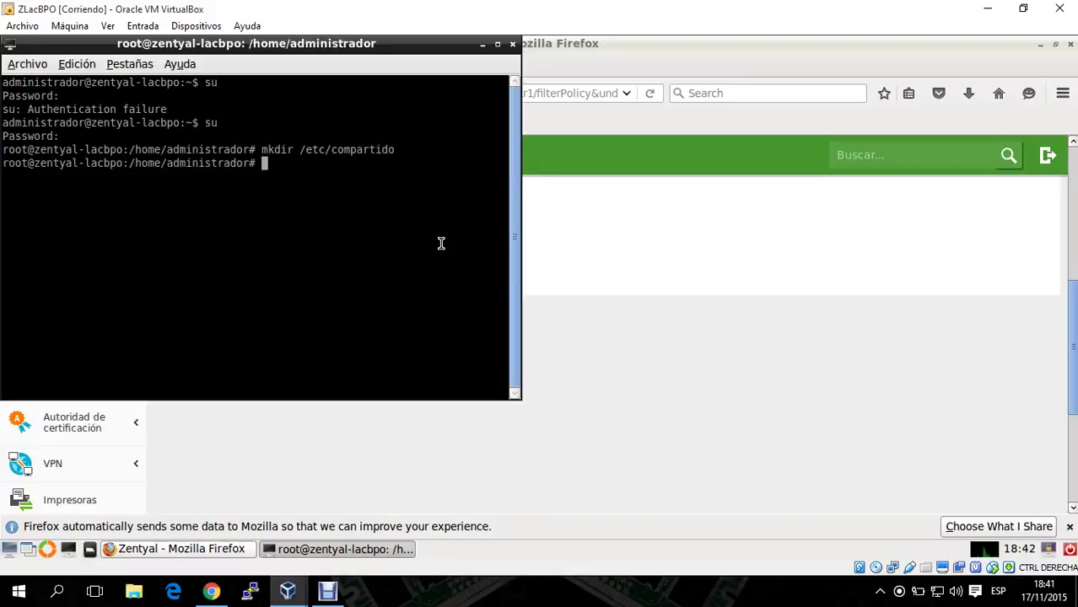
{"action": "type", "text": "chmod"}
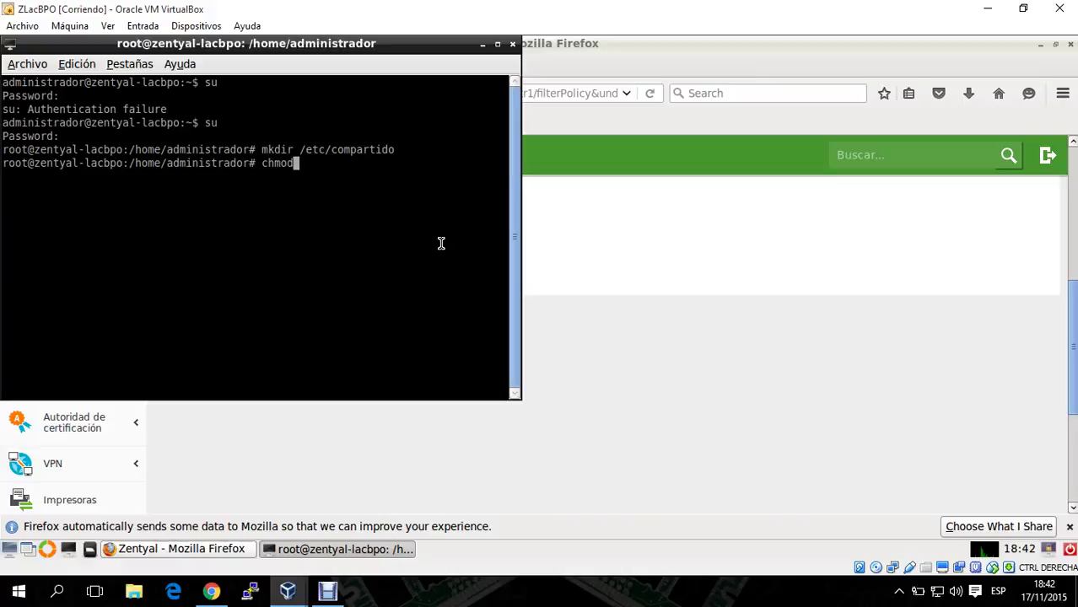
{"action": "type", "text": " /etc/compa"}
{"action": "key", "text": "Tab"}
{"action": "key", "text": "Return"}
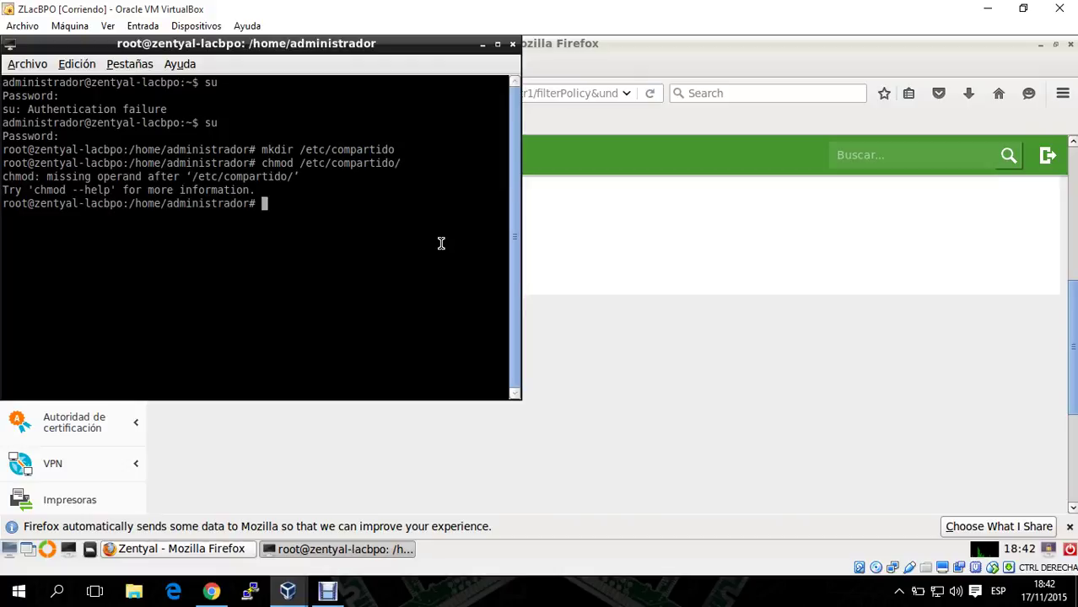
{"action": "key", "text": "Up"}
{"action": "key", "text": "Left"}
{"action": "key", "text": "Left"}
{"action": "key", "text": "Left"}
{"action": "key", "text": "Left"}
{"action": "key", "text": "Left"}
{"action": "key", "text": "Left"}
{"action": "key", "text": "Left"}
{"action": "key", "text": "Left"}
{"action": "key", "text": "Left"}
{"action": "key", "text": "Left"}
{"action": "key", "text": "Left"}
{"action": "key", "text": "Left"}
{"action": "key", "text": "Left"}
{"action": "key", "text": "Left"}
{"action": "key", "text": "Left"}
{"action": "key", "text": "Left"}
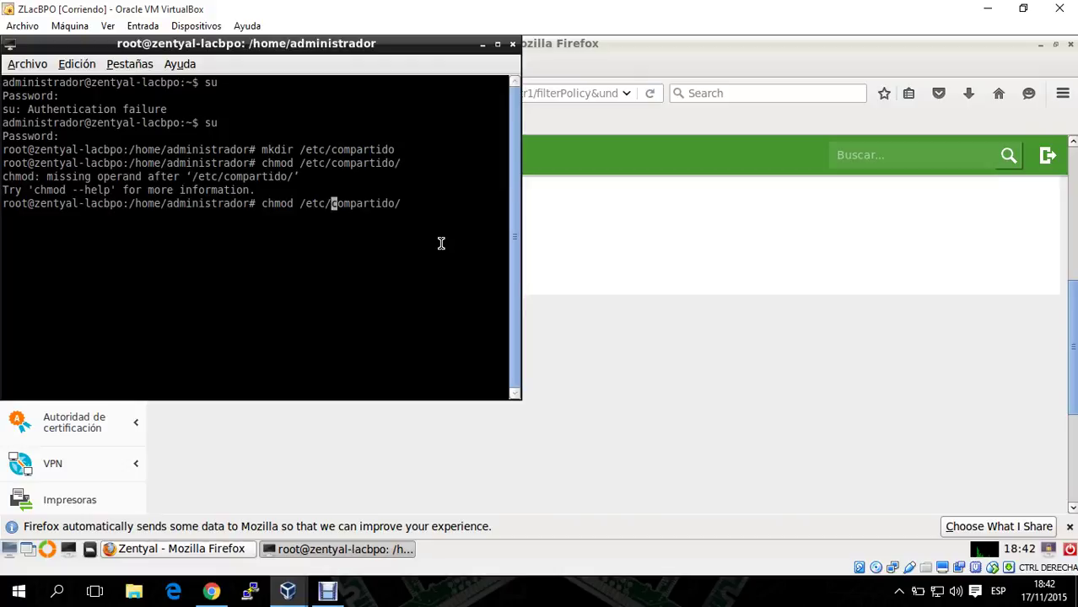
{"action": "type", "text": "777"}
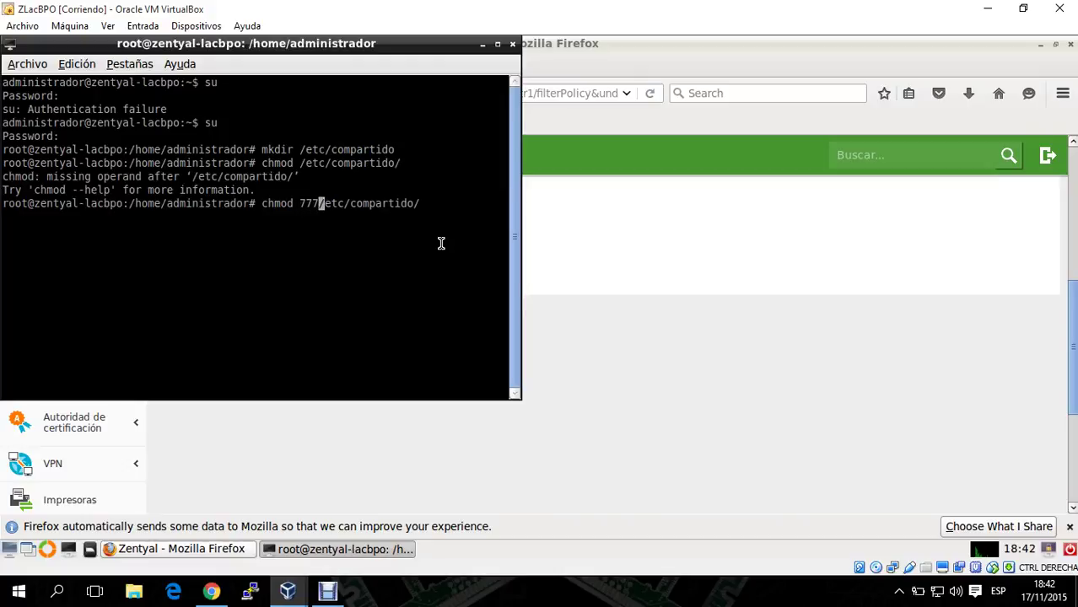
{"action": "key", "text": "Return"}
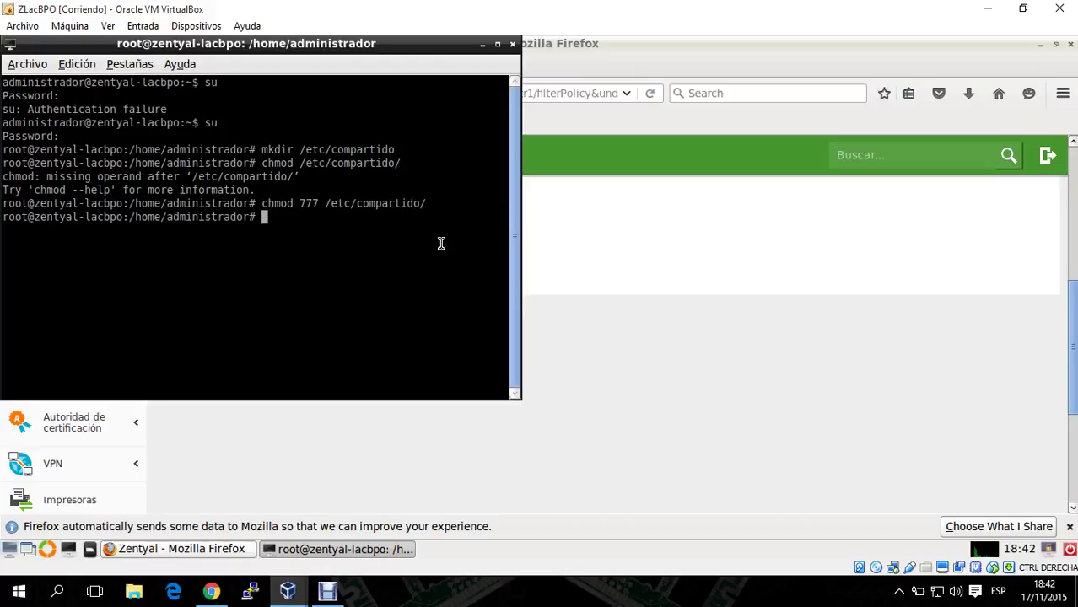
{"action": "left_click", "coordinate": [481, 43]}
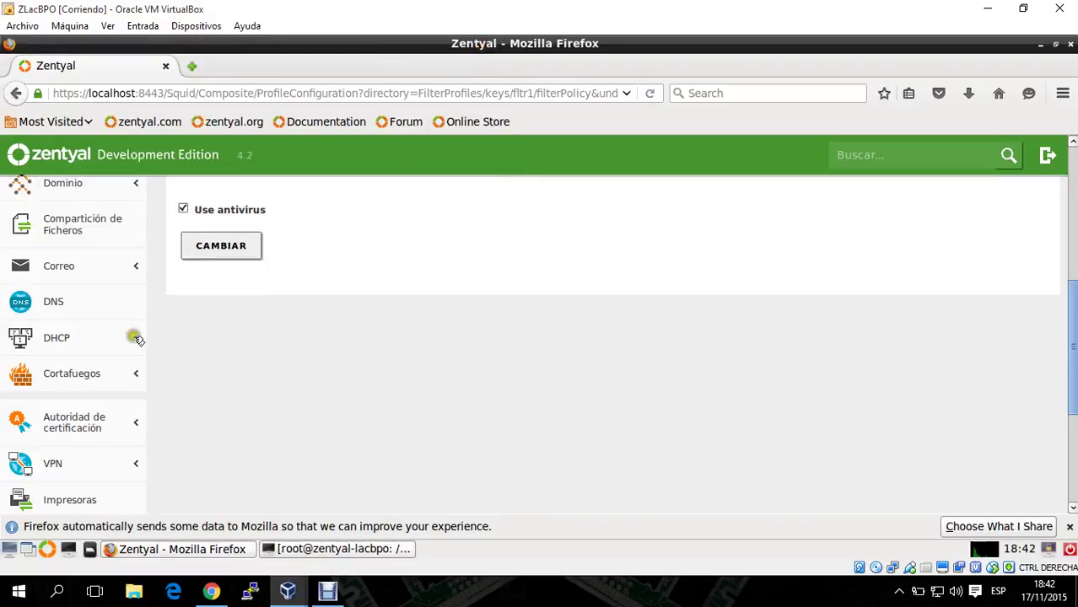
- Start a new shared resource in Compartición de Ficheros and name it compartido
{"action": "mouse_move", "coordinate": [1071, 314]}
{"action": "left_mouse_down"}
{"action": "mouse_move", "coordinate": [1069, 404]}
{"action": "mouse_move", "coordinate": [1072, 321]}
{"action": "left_mouse_up"}
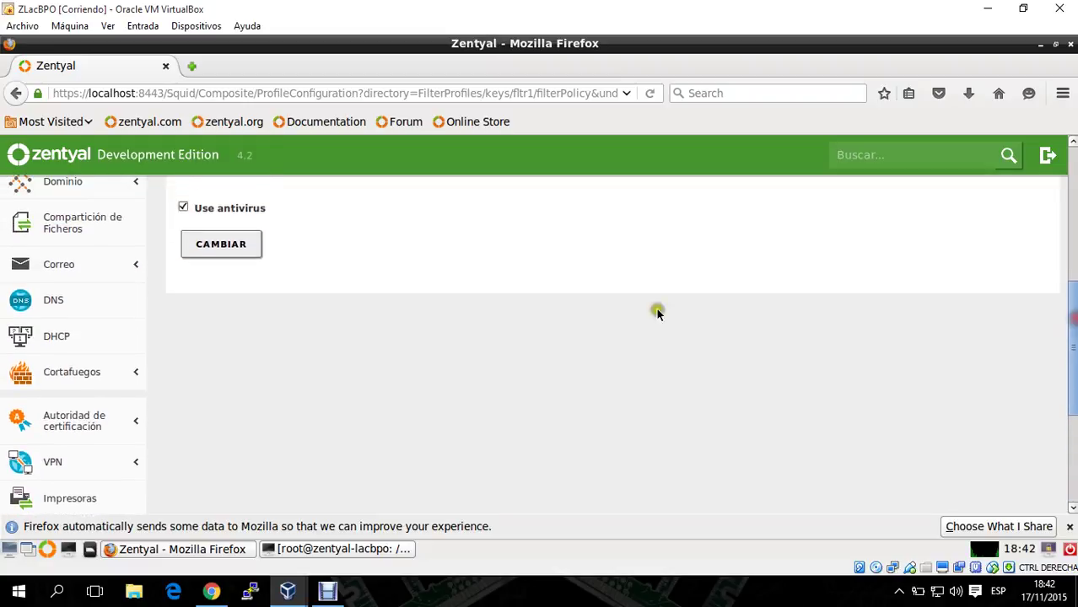
{"action": "left_click", "coordinate": [106, 236]}
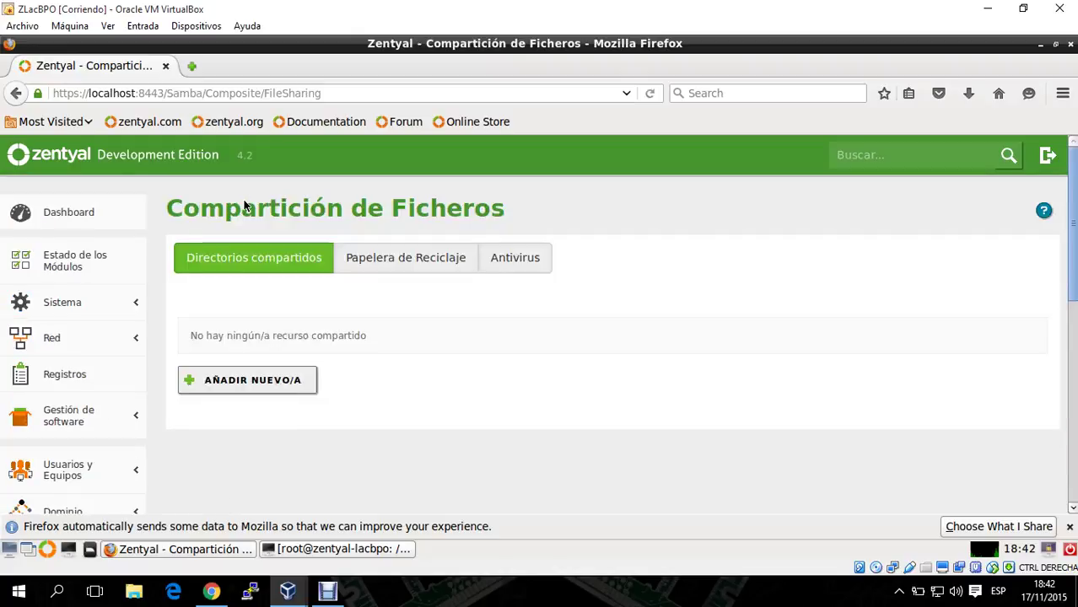
{"action": "left_click", "coordinate": [278, 378]}
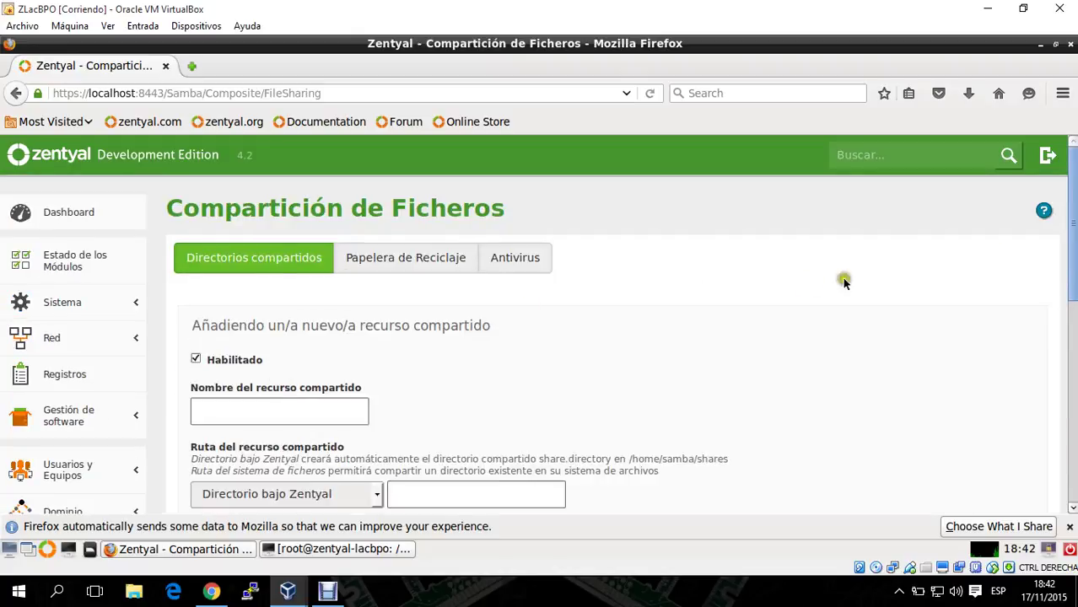
{"action": "left_click_drag", "start_coordinate": [1072, 235], "coordinate": [1073, 302]}
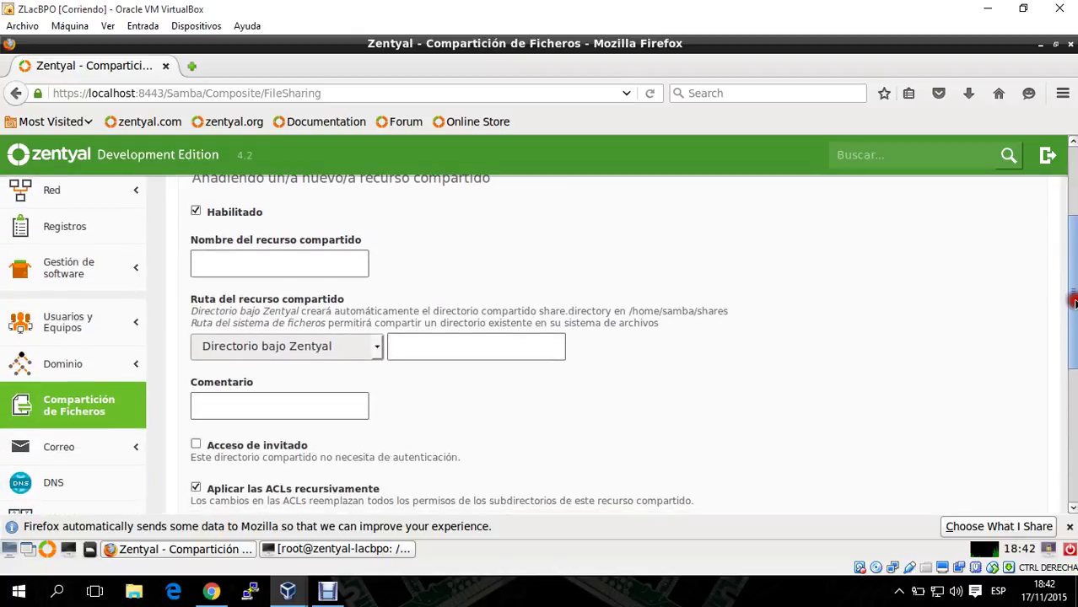
{"action": "left_click", "coordinate": [274, 270]}
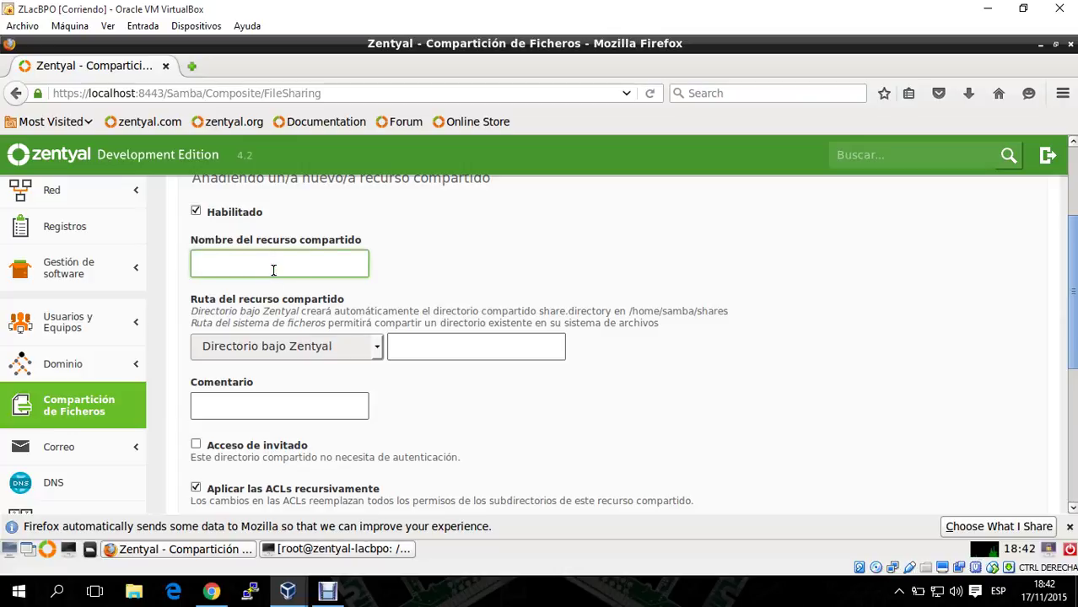
{"action": "type", "text": "compartido"}
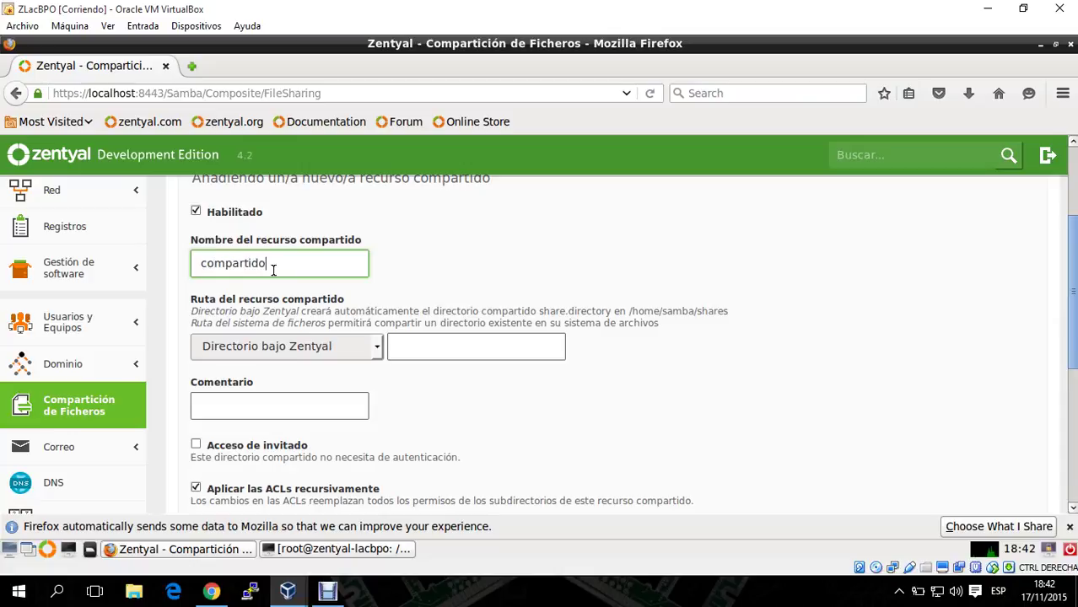
- Set the share's path under Directorio bajo Zentyal to /etccompartido and its comment to compartidoBPO
{"action": "left_click", "coordinate": [422, 340]}
{"action": "type", "text": "/"}
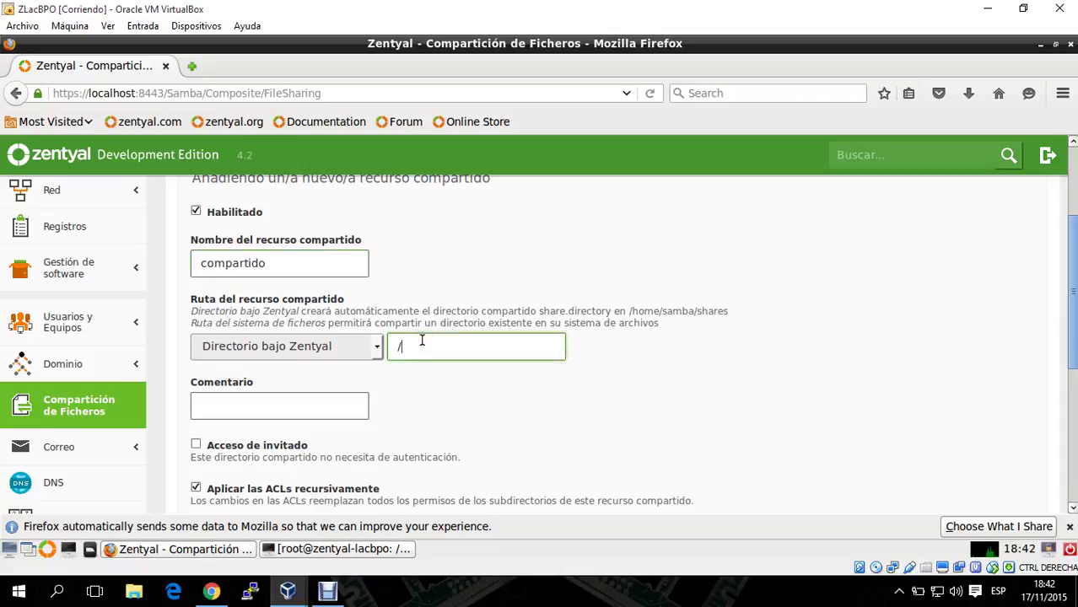
{"action": "type", "text": "etccompartido"}
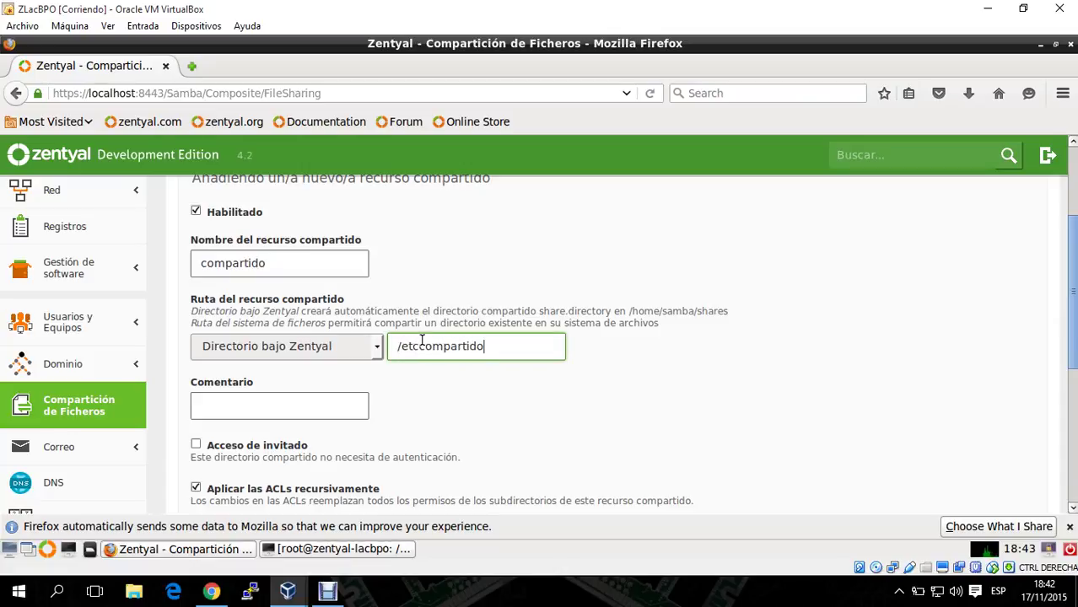
{"action": "left_click", "coordinate": [299, 403]}
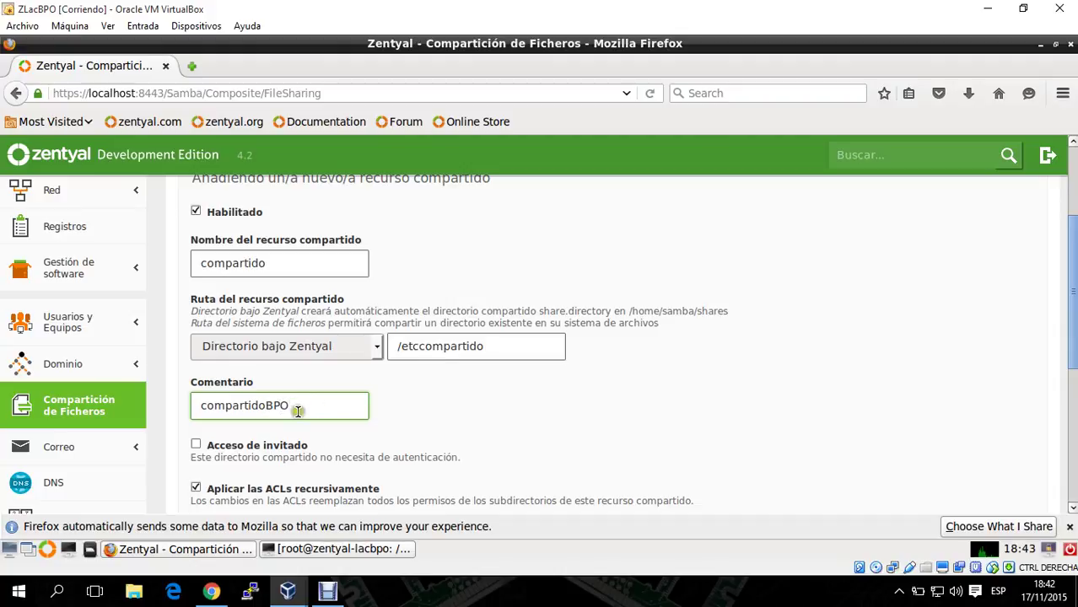
- Enable guest access for the compartido share and add it to the shared directories
{"action": "scroll", "coordinate": [202, 380], "scroll_direction": "down", "scroll_amount": 2}
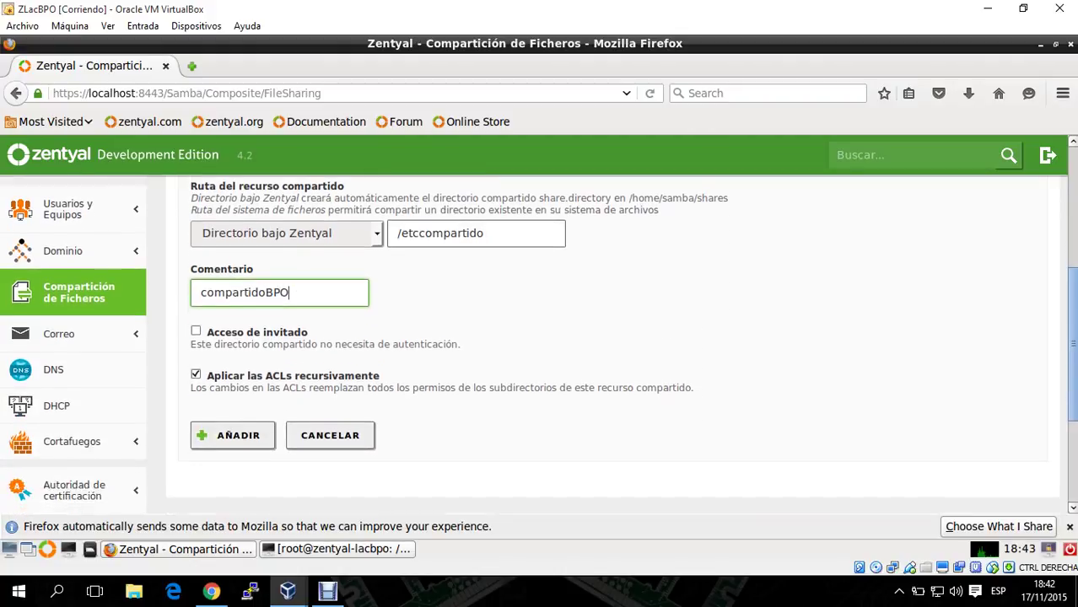
{"action": "left_click", "coordinate": [197, 323]}
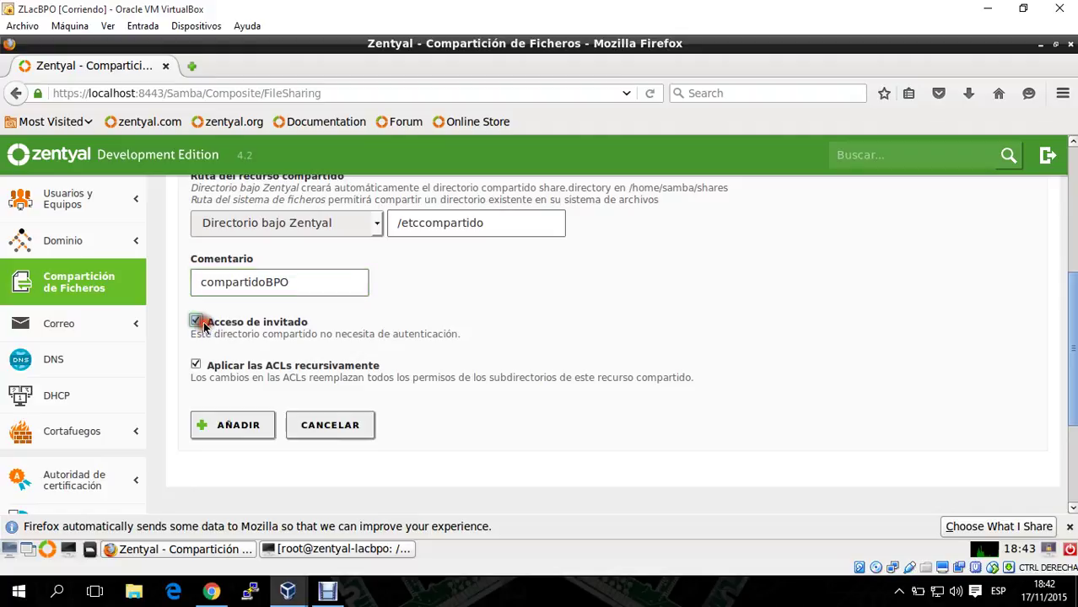
{"action": "left_click", "coordinate": [253, 430]}
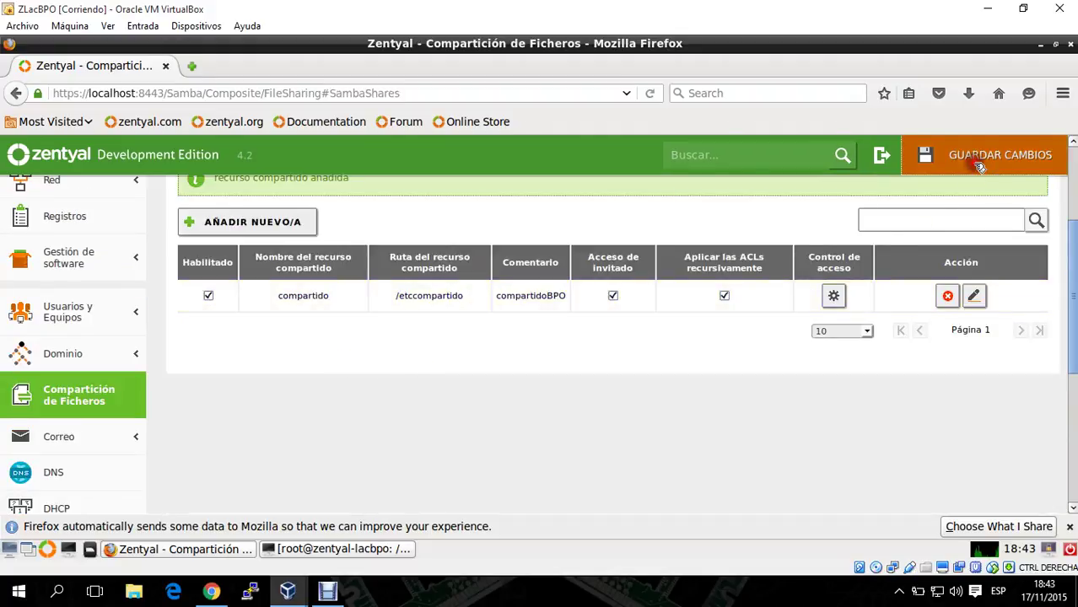
- Save the pending Zentyal changes and close the save confirmation
{"action": "left_click", "coordinate": [972, 162]}
{"action": "left_click", "coordinate": [395, 415]}
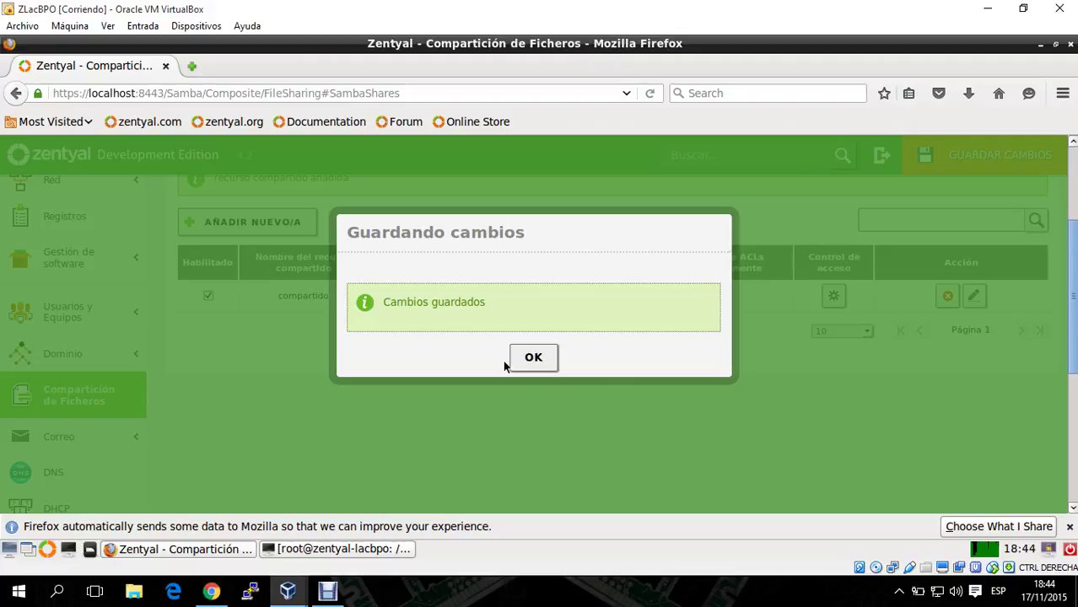
{"action": "left_click", "coordinate": [531, 357]}
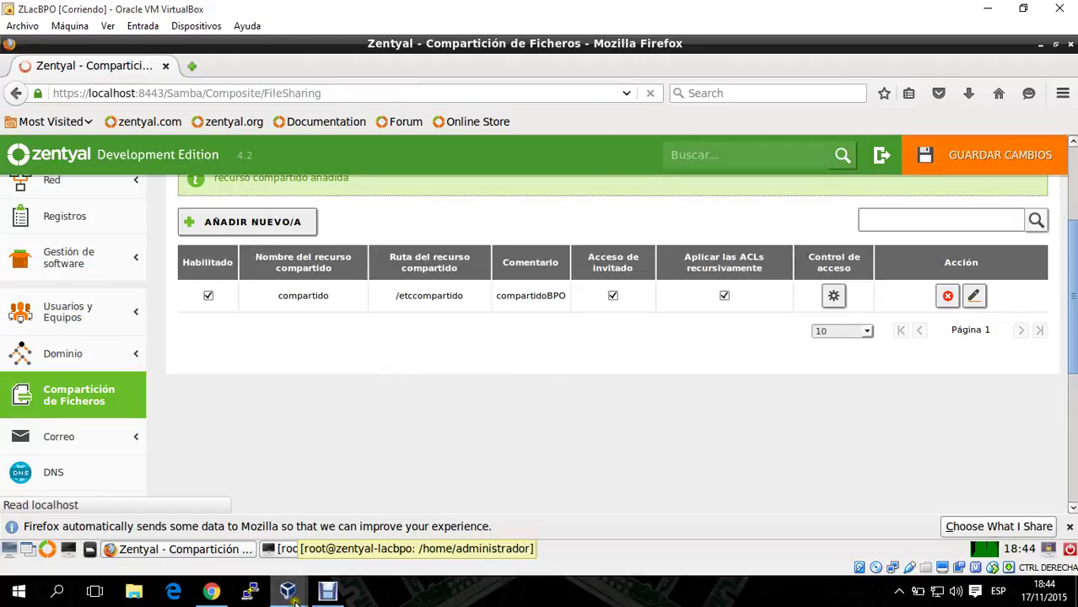
- Switch to the XP-BPO virtual machine and open the Windows XP system properties
{"action": "mouse_move", "coordinate": [288, 591]}
{"action": "left_click", "coordinate": [451, 521]}
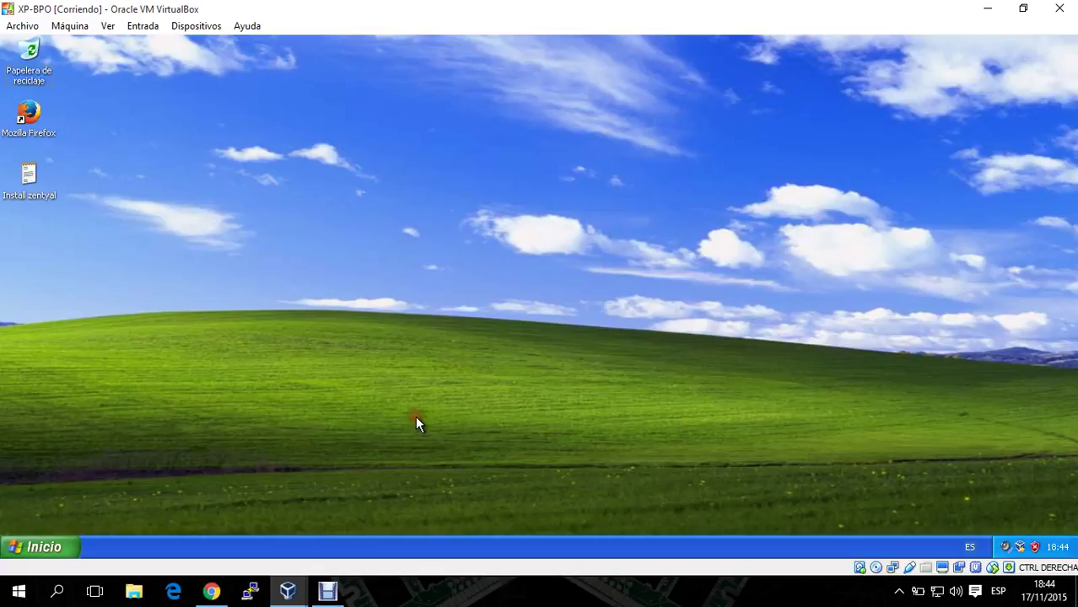
{"action": "key", "text": "super+Pause"}
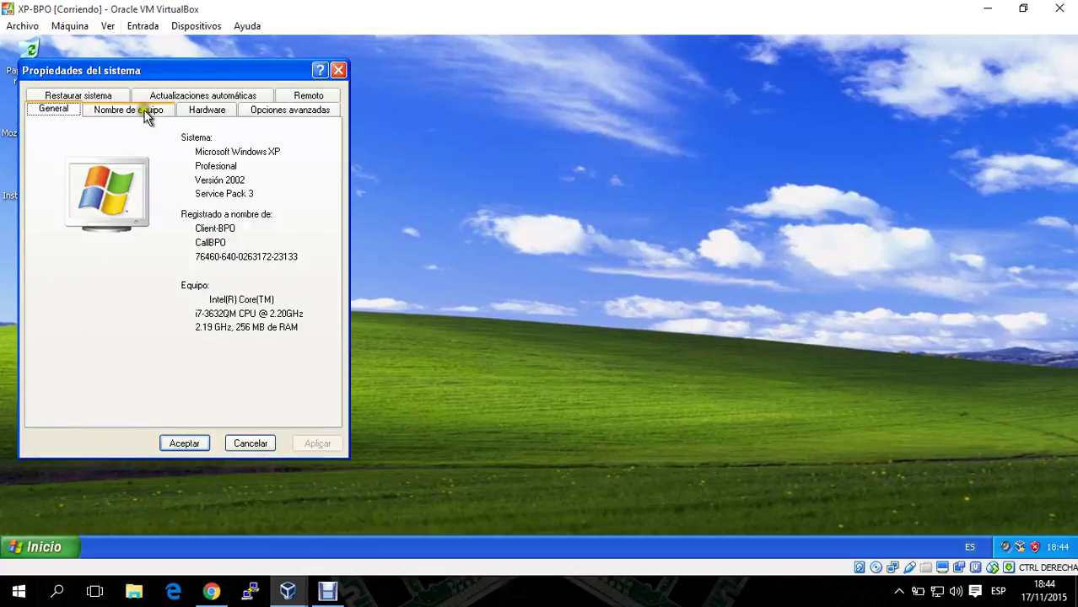
- Switch back to the ZLacBPO virtual machine and look up the server's realm in Zentyal's domain settings
{"action": "left_click", "coordinate": [289, 595]}
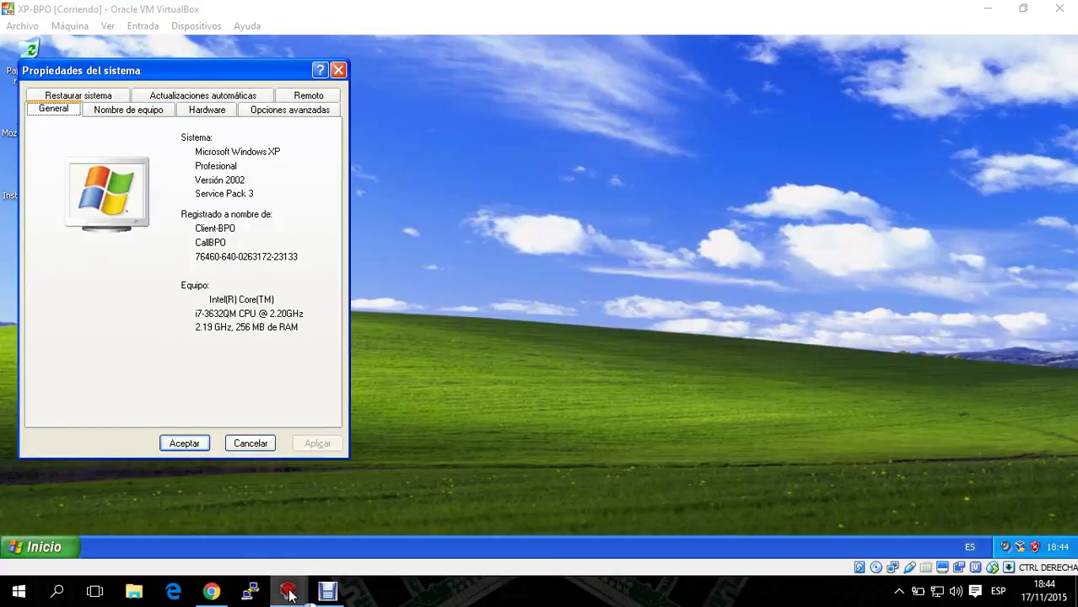
{"action": "left_click", "coordinate": [325, 518]}
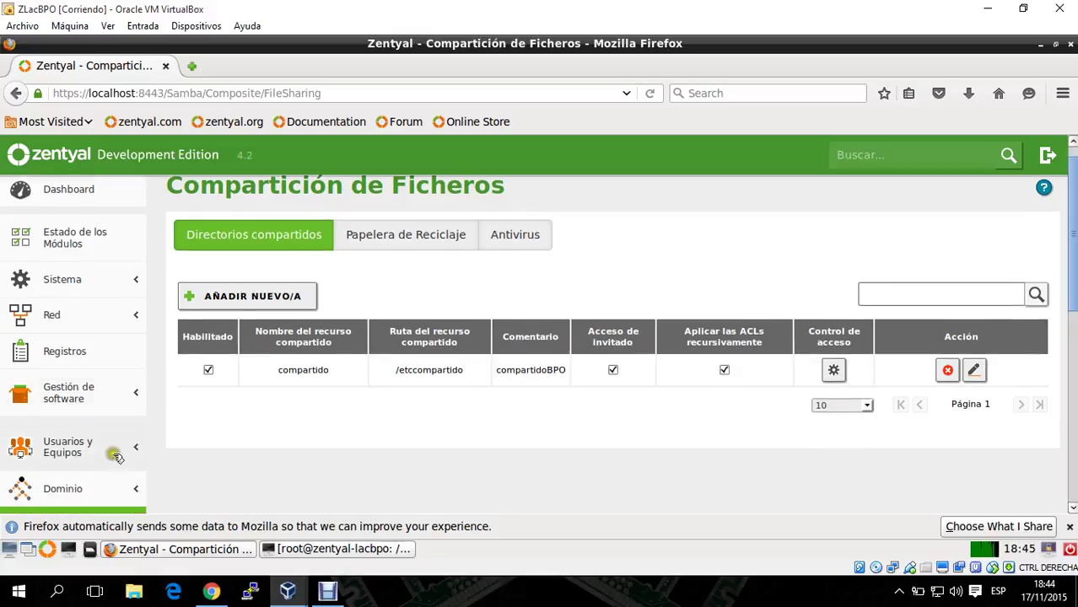
{"action": "scroll", "coordinate": [118, 455], "scroll_direction": "down", "scroll_amount": 2}
{"action": "left_click", "coordinate": [110, 421]}
{"action": "left_click", "coordinate": [100, 457]}
{"action": "scroll", "coordinate": [303, 444], "scroll_direction": "down", "scroll_amount": 1}
{"action": "scroll", "coordinate": [304, 444], "scroll_direction": "down", "scroll_amount": 1}
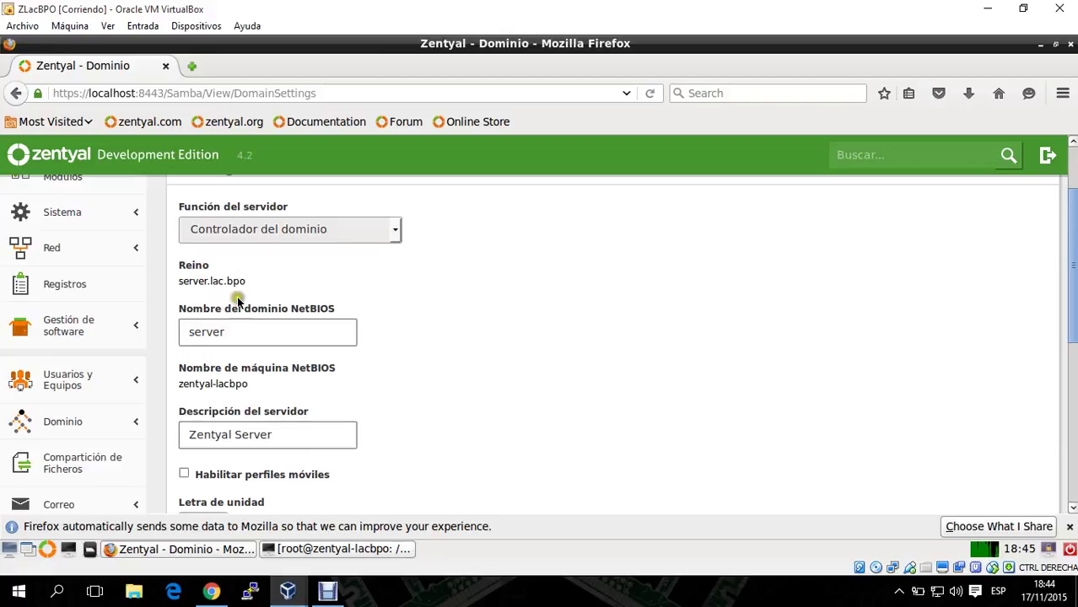
{"action": "left_click_drag", "start_coordinate": [250, 280], "coordinate": [183, 282]}
- Switch to the XP-BPO virtual machine and change the computer's membership to the domain server.lac.bpo
{"action": "mouse_move", "coordinate": [287, 591]}
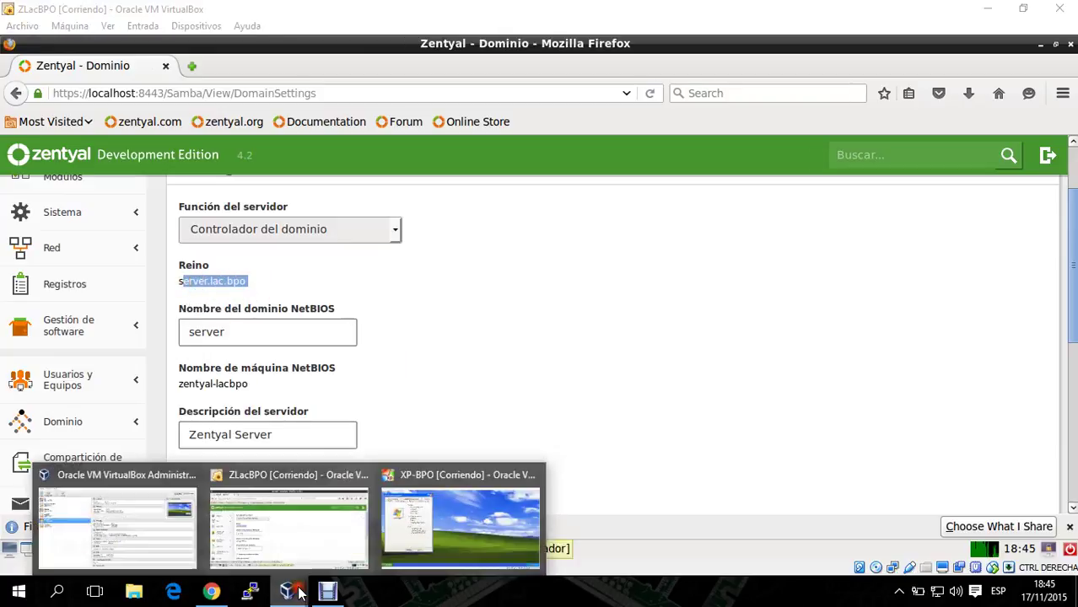
{"action": "left_click", "coordinate": [414, 519]}
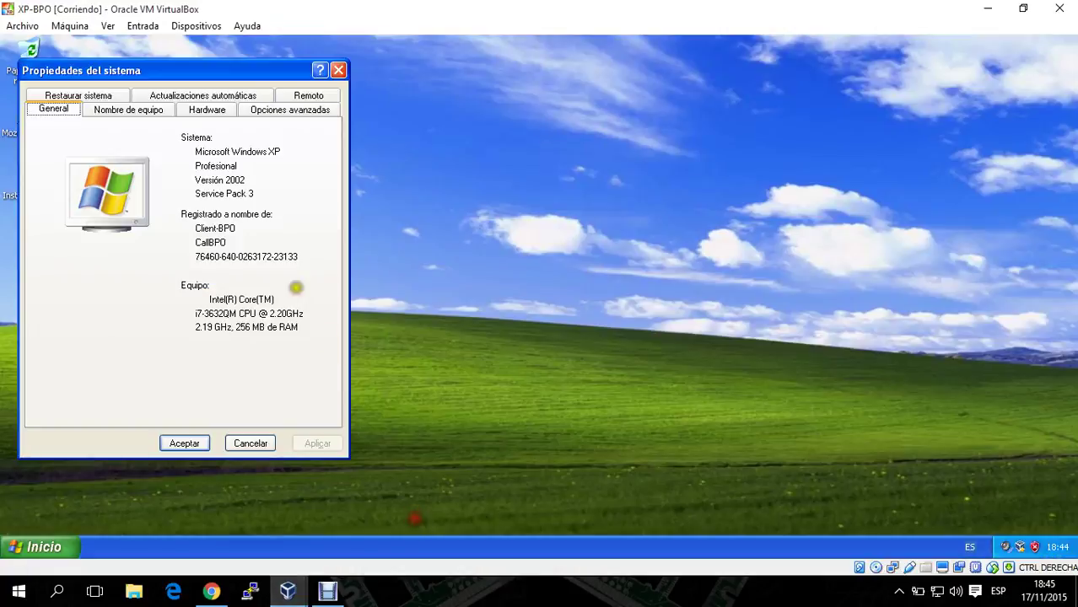
{"action": "left_click", "coordinate": [150, 112]}
{"action": "left_click", "coordinate": [285, 306]}
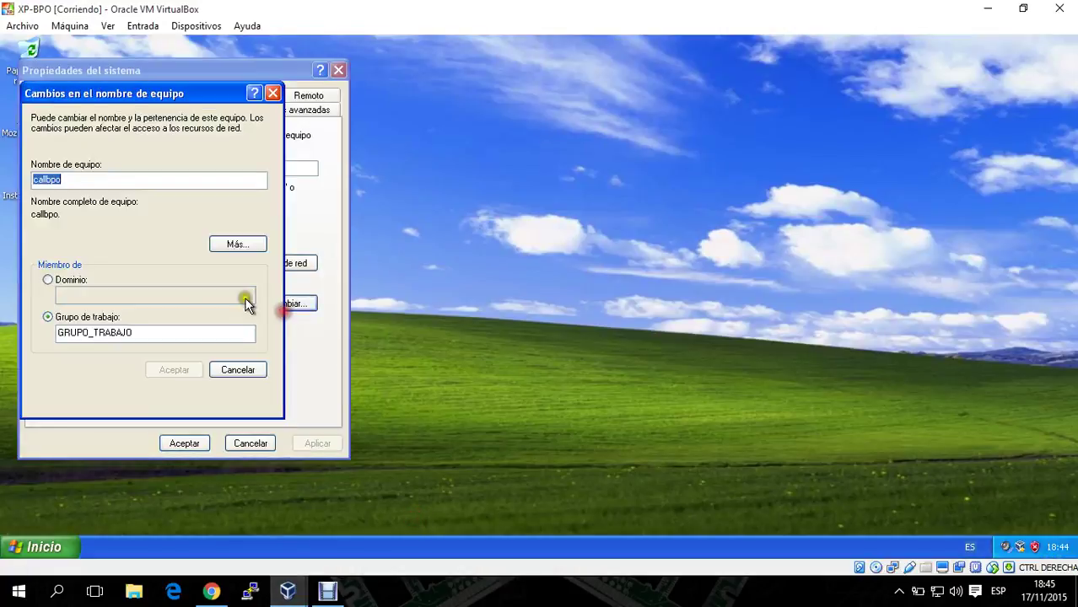
{"action": "left_click", "coordinate": [72, 279]}
{"action": "left_click", "coordinate": [98, 295]}
{"action": "type", "text": "ser"}
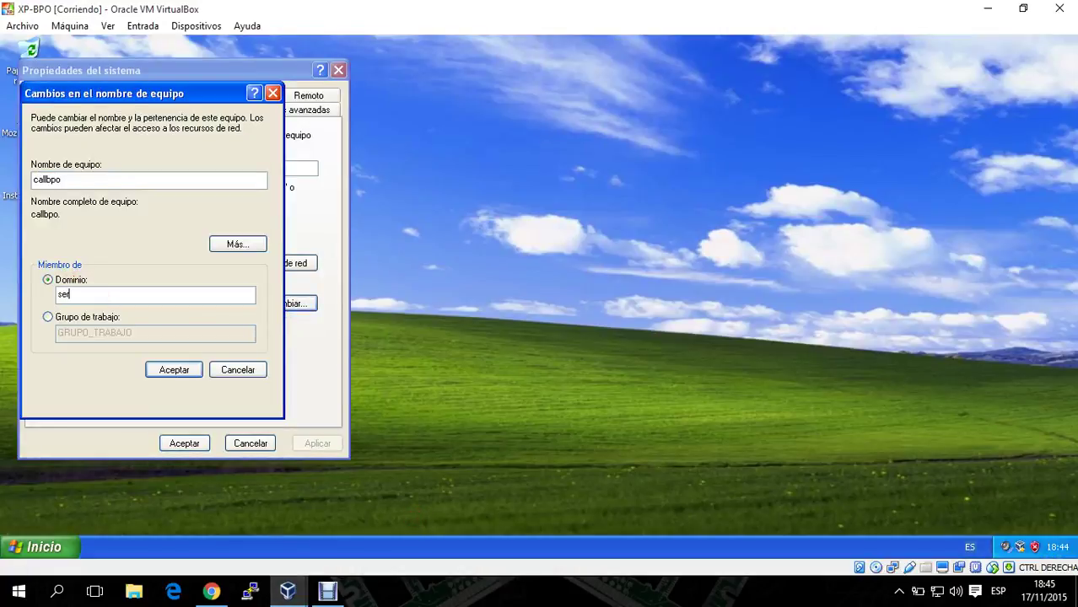
{"action": "type", "text": "ver.lac.bpo"}
- Check the entered domain against the realm shown in the ZLacBPO virtual machine, returning to XP-BPO
{"action": "mouse_move", "coordinate": [288, 591]}
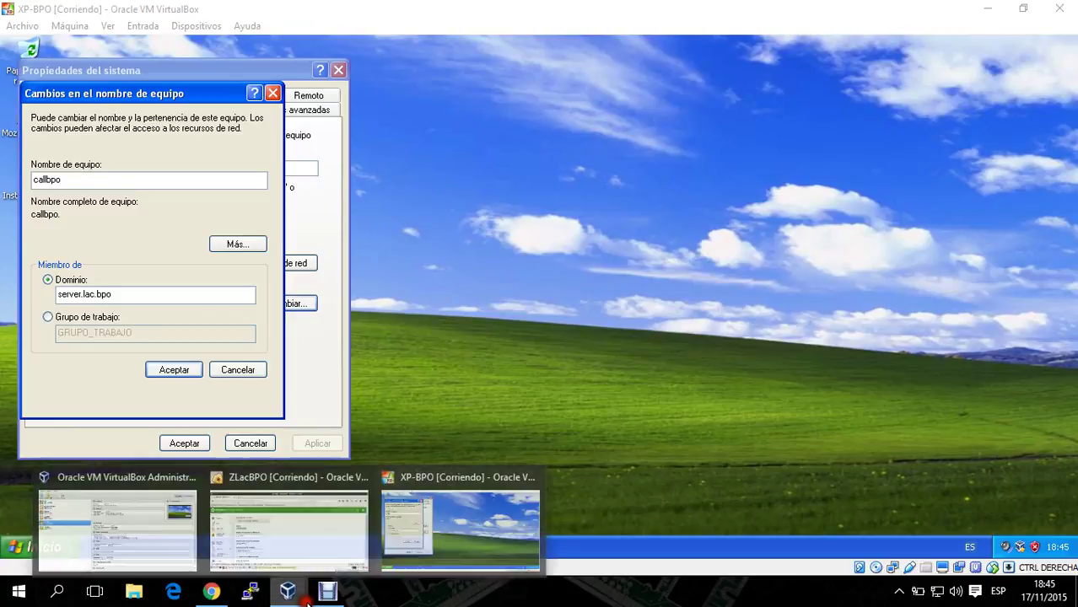
{"action": "left_click", "coordinate": [275, 540]}
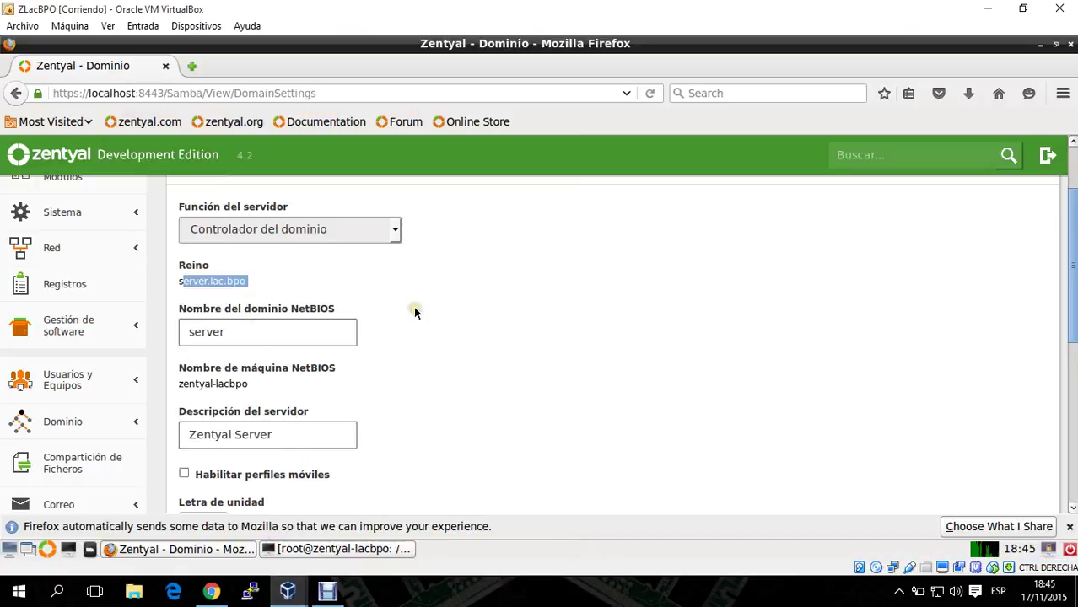
{"action": "left_click", "coordinate": [988, 10]}
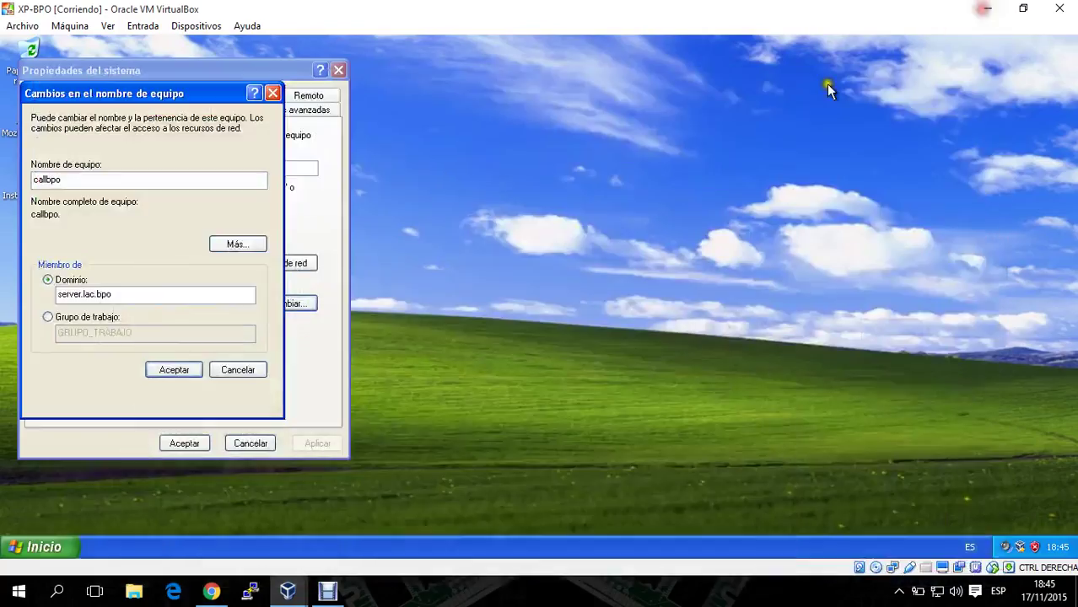
- Submit the domain change and authorize it with the domain account's user name and password
{"action": "left_click", "coordinate": [175, 371]}
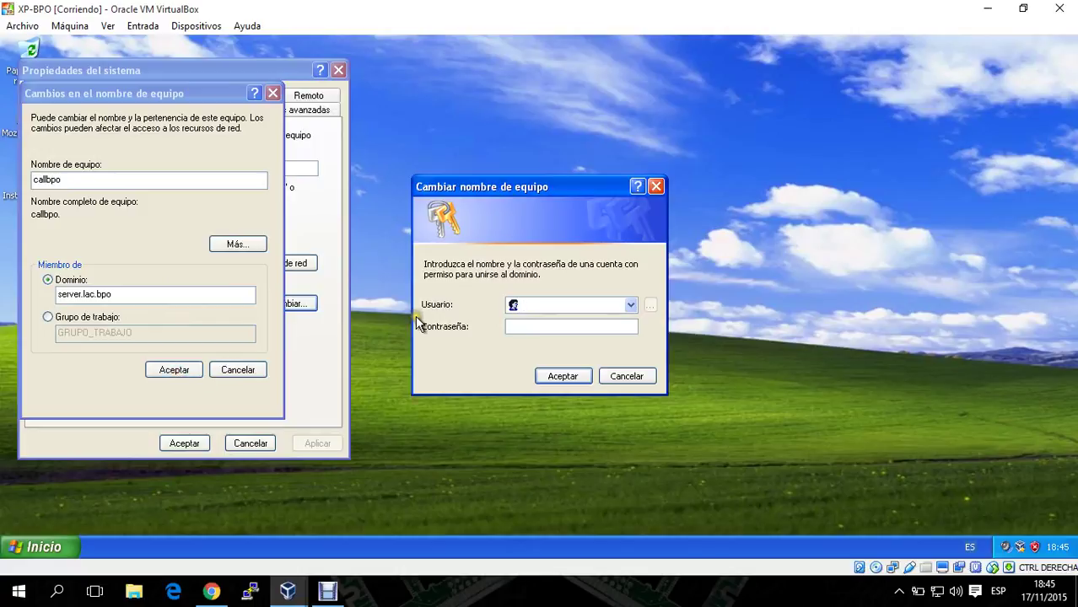
{"action": "type", "text": "raul"}
{"action": "key", "text": "Tab"}
{"action": "type", "text": "•••••"}
{"action": "left_click", "coordinate": [558, 376]}
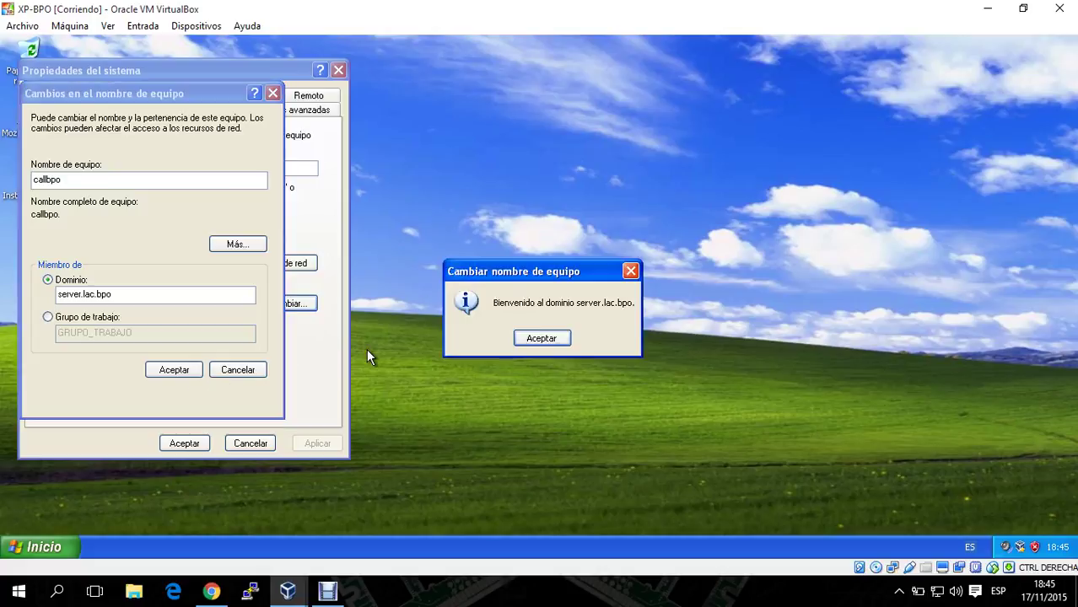
- Acknowledge the domain join messages, accept the system properties and restart Windows XP
{"action": "left_click", "coordinate": [519, 338]}
{"action": "left_click", "coordinate": [530, 338]}
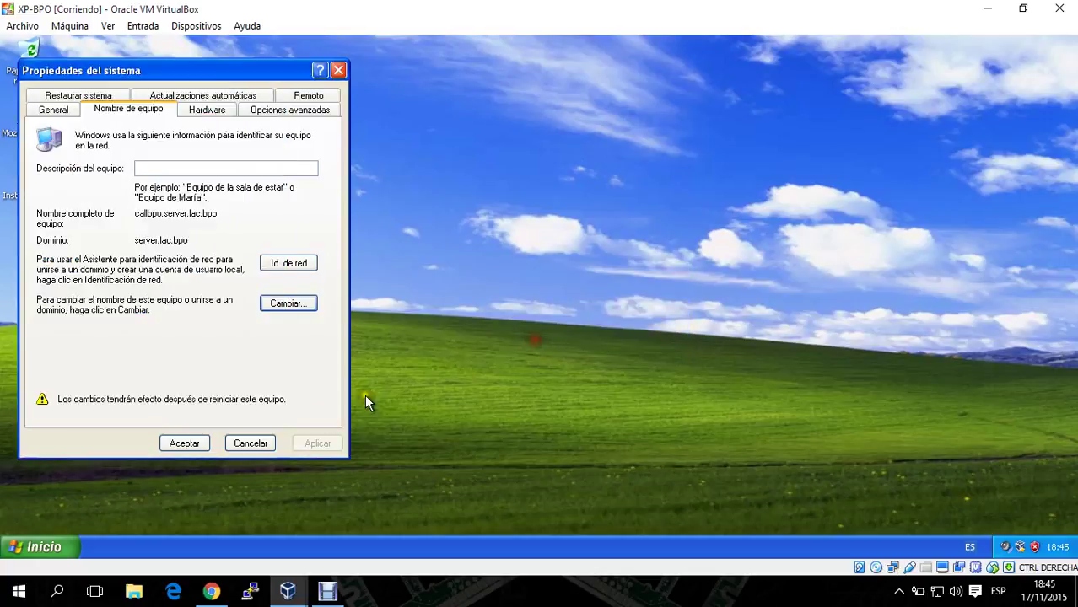
{"action": "left_click", "coordinate": [202, 443]}
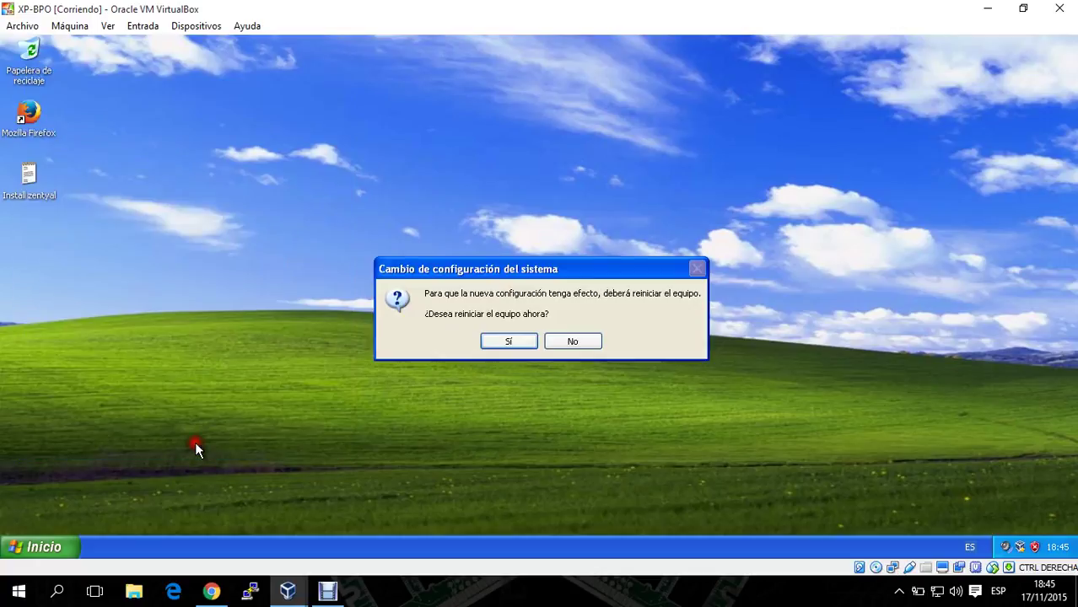
{"action": "left_click", "coordinate": [508, 342]}
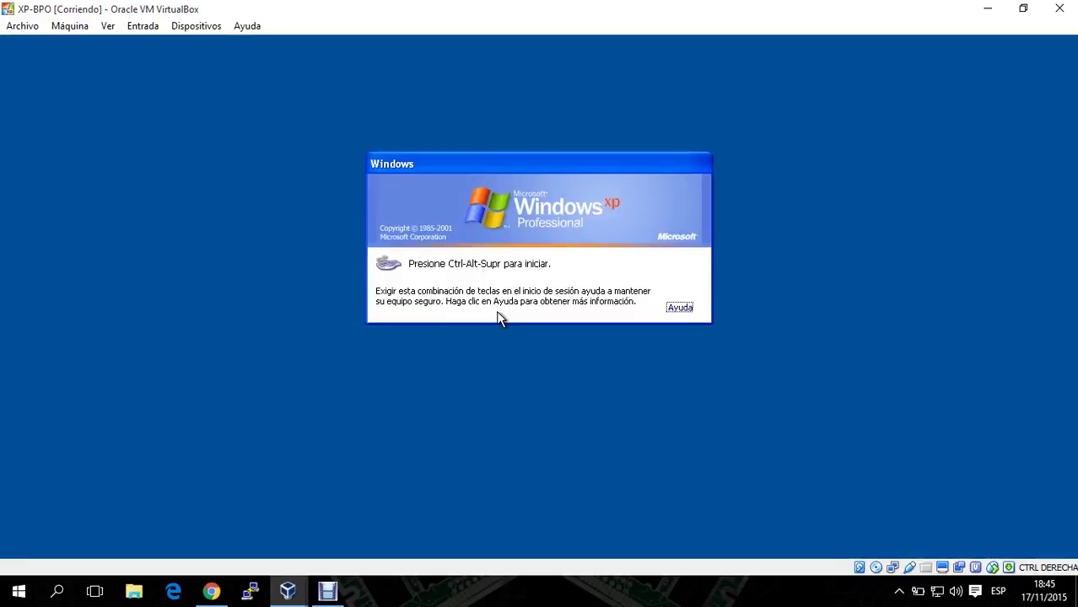
- Log on to Windows XP in the SERVER domain with the domain account's user name and password
{"action": "key", "text": "ctrl+alt+Delete"}
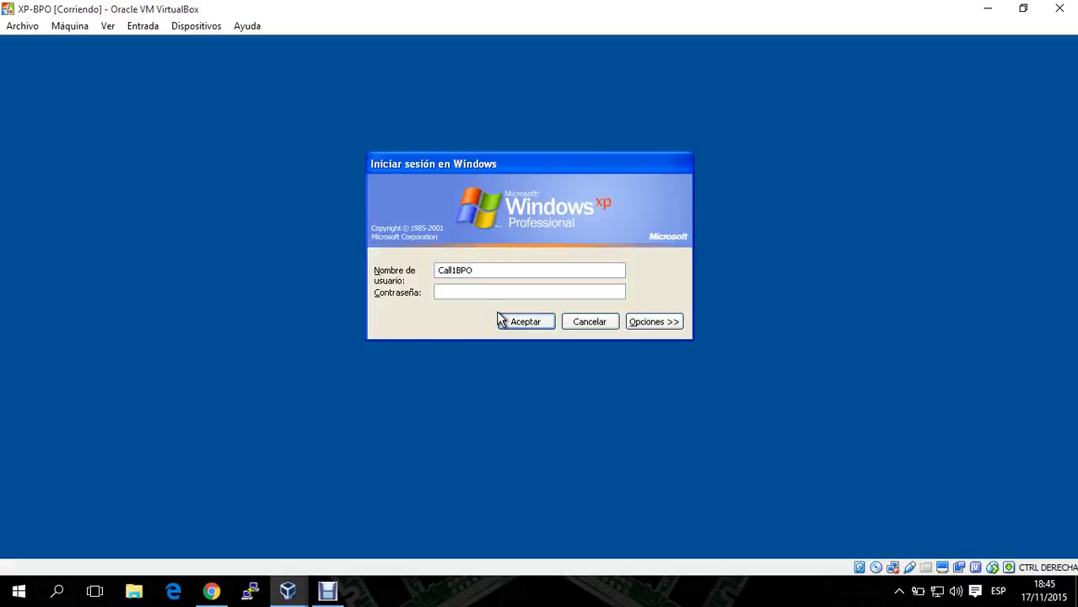
{"action": "left_click", "coordinate": [662, 325]}
{"action": "left_click", "coordinate": [566, 316]}
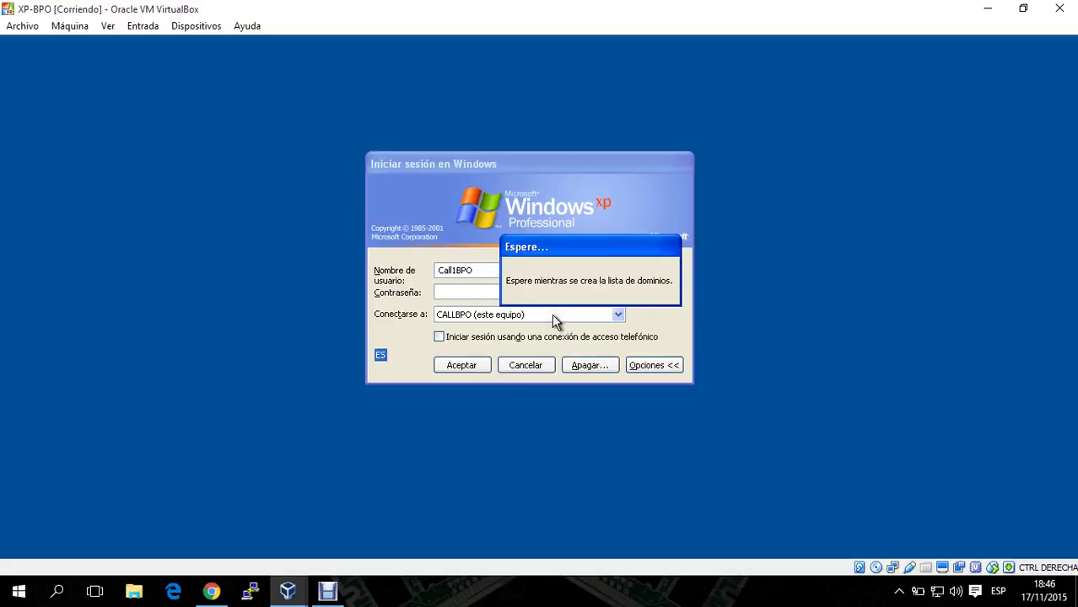
{"action": "left_click", "coordinate": [526, 336]}
{"action": "left_click_drag", "start_coordinate": [498, 269], "coordinate": [414, 272]}
{"action": "type", "text": "raul"}
{"action": "key", "text": "Tab"}
{"action": "type", "text": "•••••"}
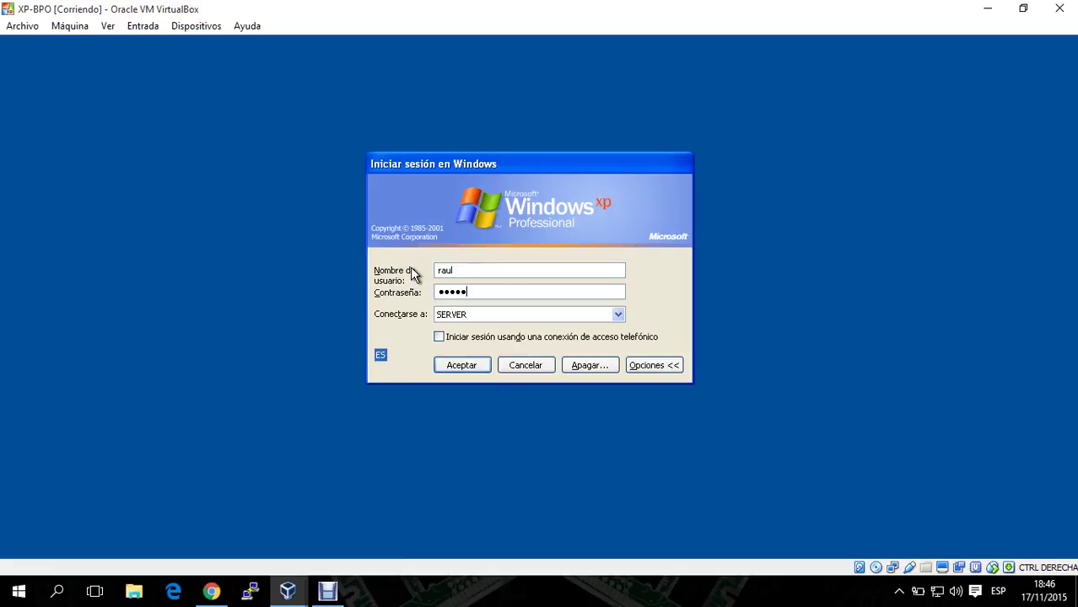
{"action": "key", "text": "Return"}
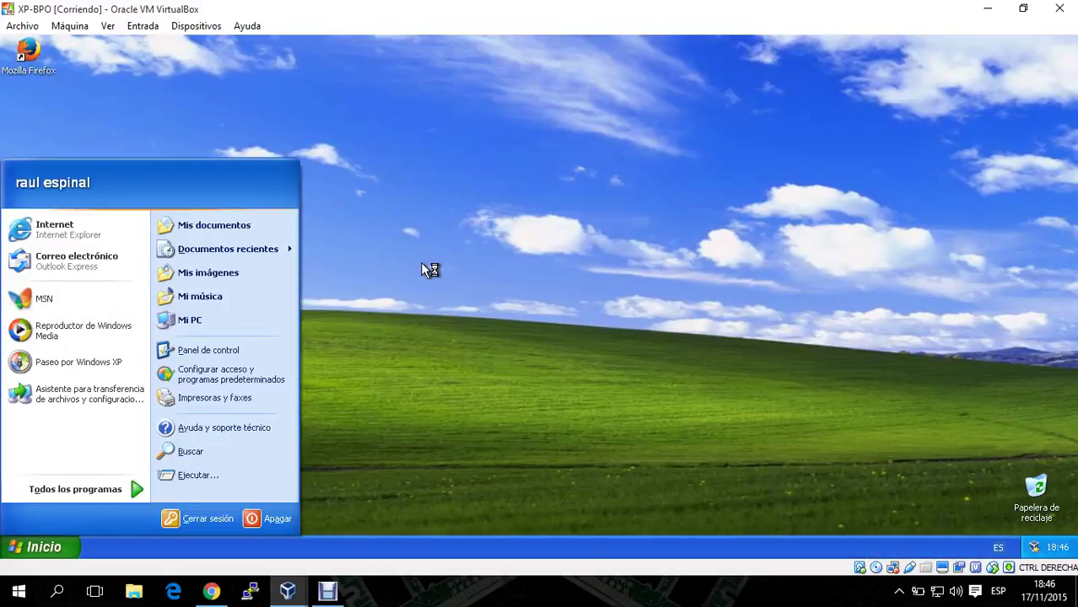
- Try to open the network path \\192.168.1.2 and dismiss the Windows XP tour notice
{"action": "left_click", "coordinate": [243, 478]}
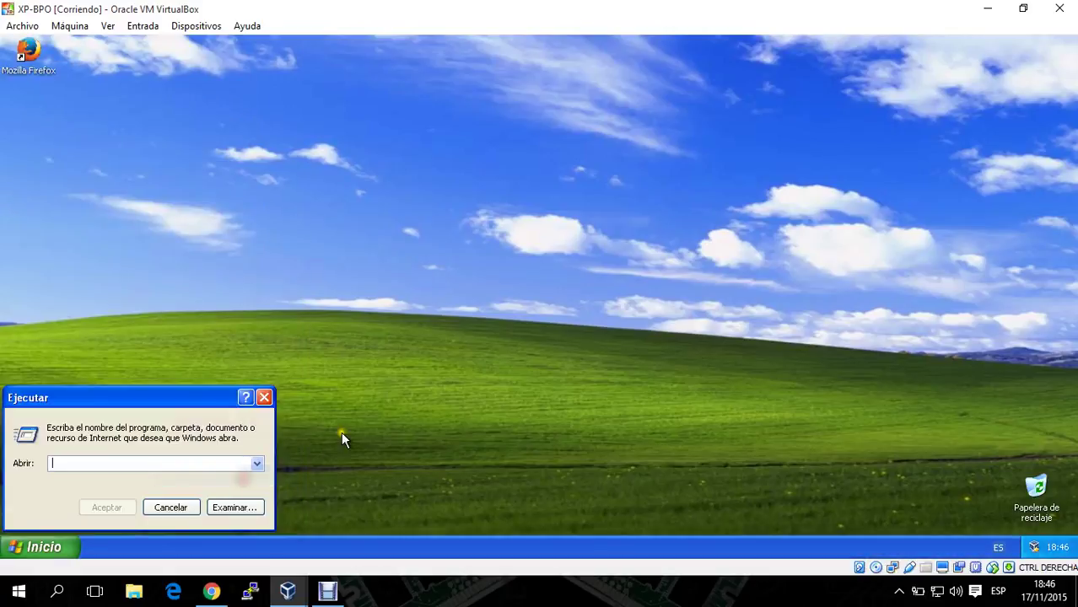
{"action": "type", "text": "\\\\"}
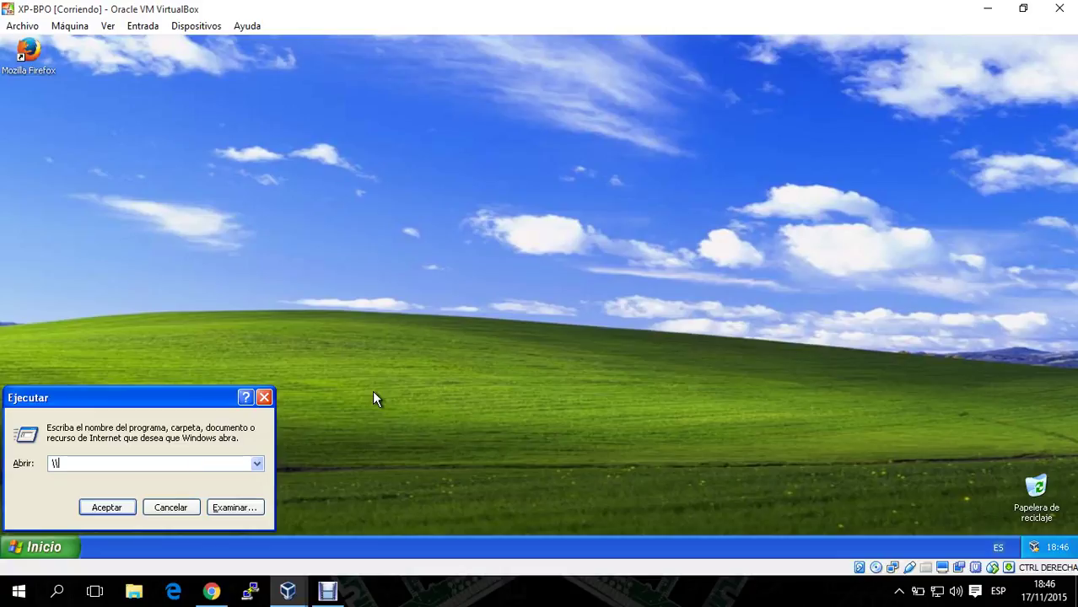
{"action": "type", "text": "192.1"}
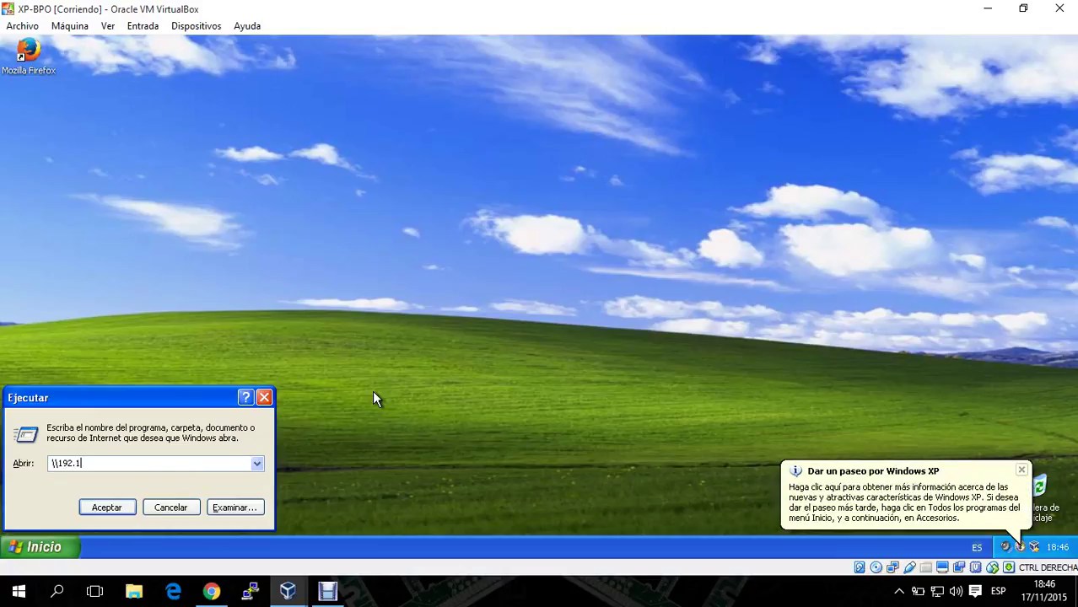
{"action": "type", "text": "68.1.1"}
{"action": "key", "text": "Return"}
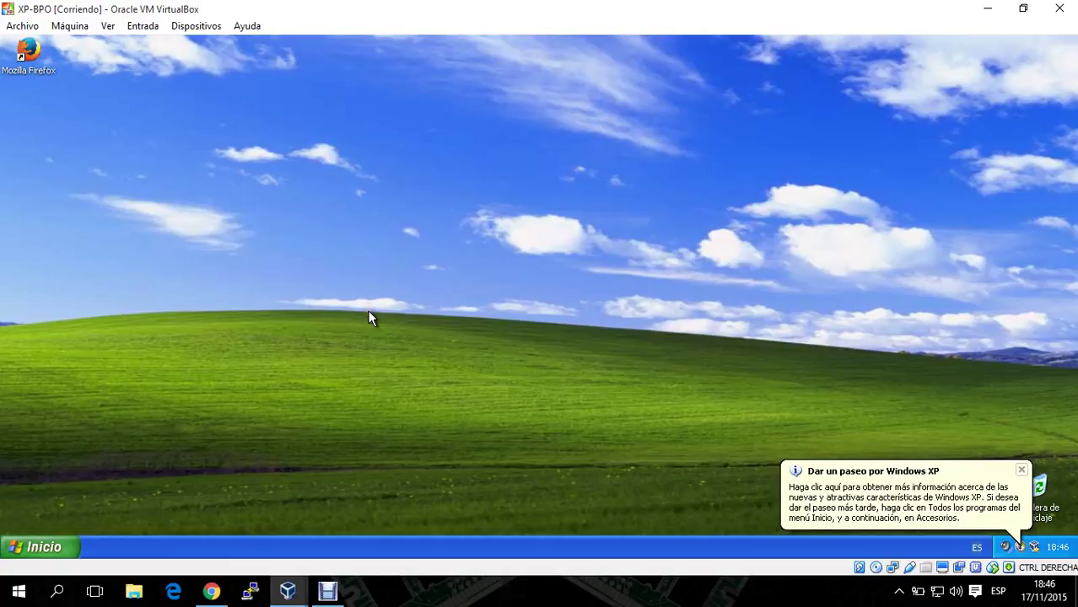
{"action": "left_click", "coordinate": [1023, 471]}
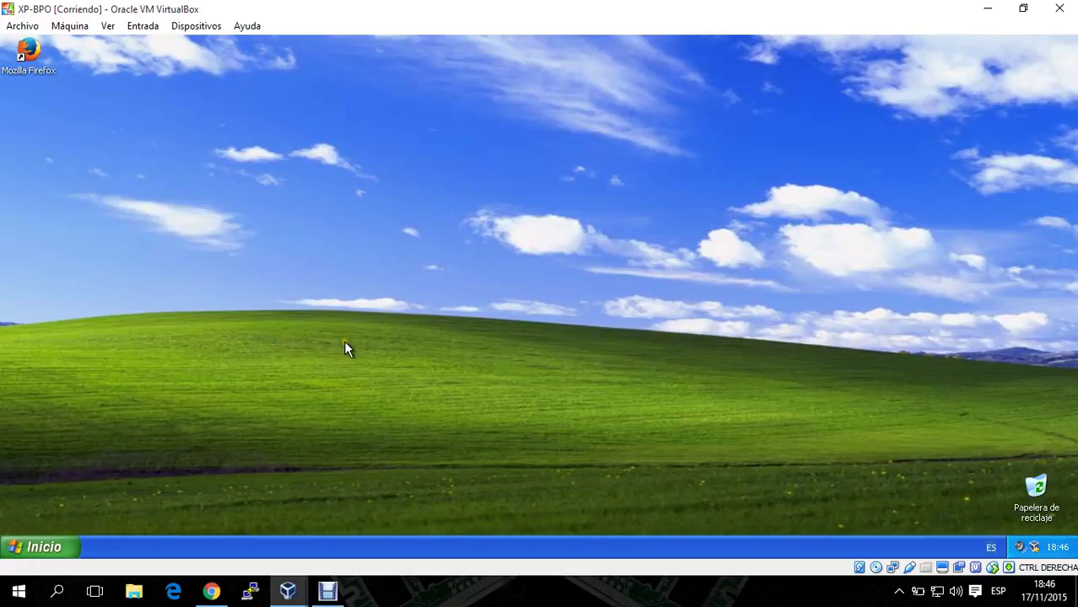
- Launch Firefox without importing any data and decline making it the default browser
{"action": "double_click", "coordinate": [35, 71]}
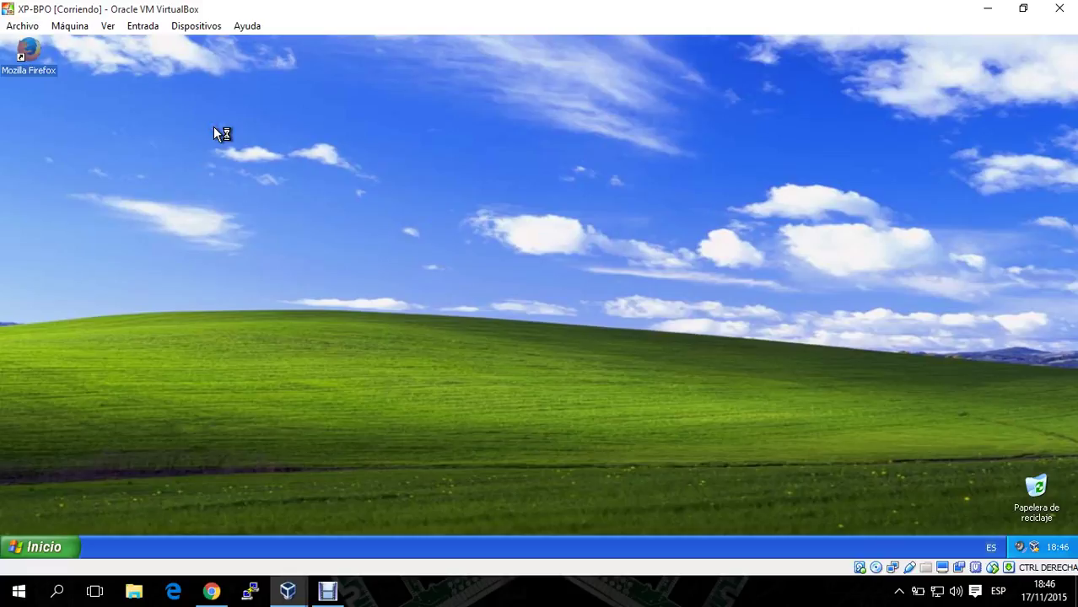
{"action": "left_click", "coordinate": [439, 260]}
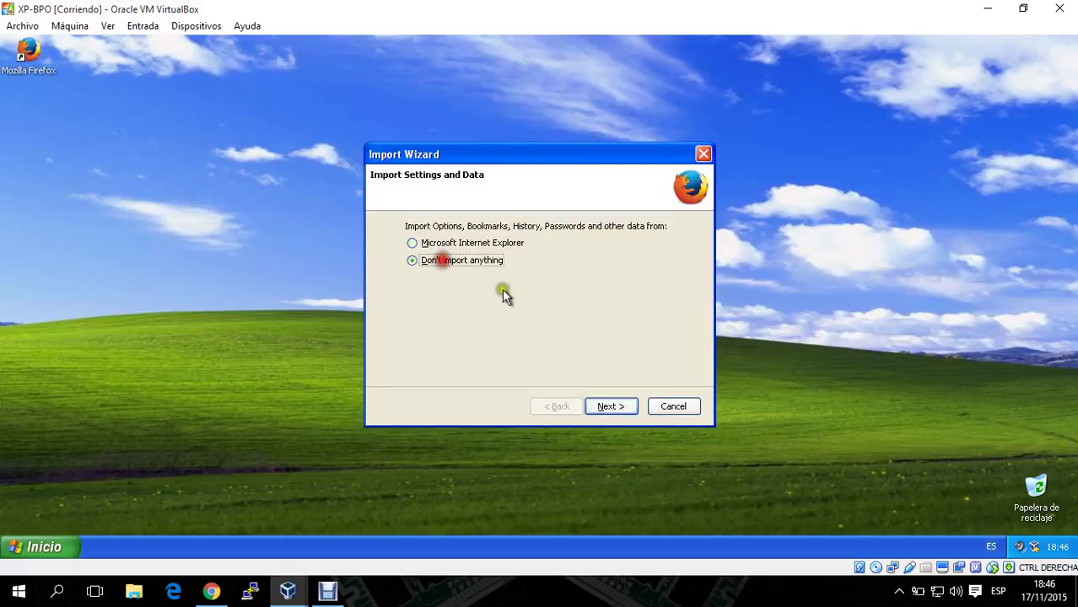
{"action": "left_click", "coordinate": [624, 404]}
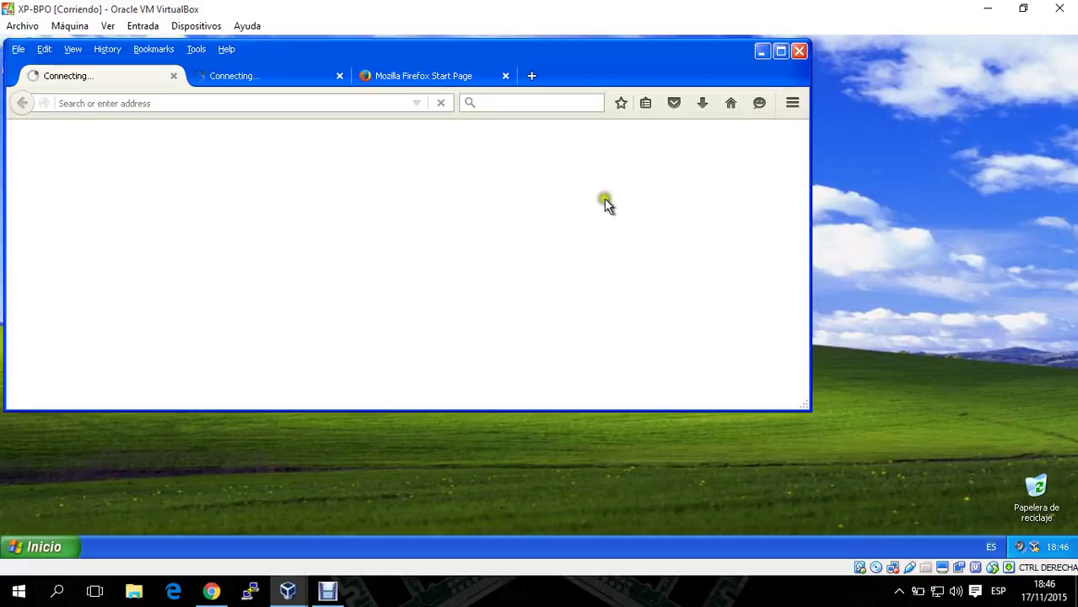
{"action": "left_click", "coordinate": [489, 260]}
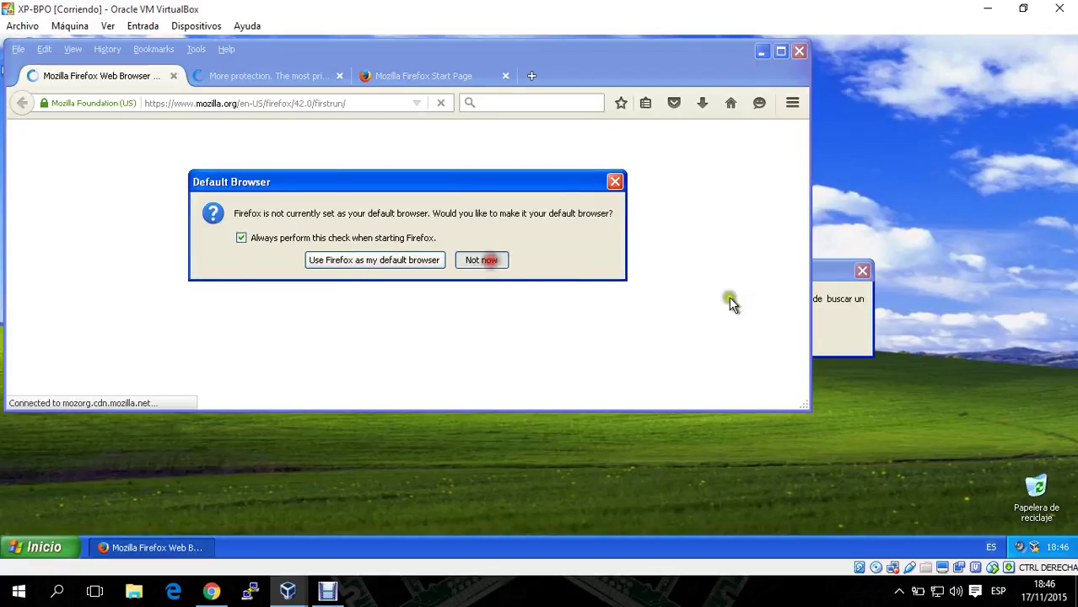
- Dismiss the network path error, correct the path to \\192.168.62.1 and open its compartido share
{"action": "left_click", "coordinate": [827, 301]}
{"action": "left_click", "coordinate": [540, 339]}
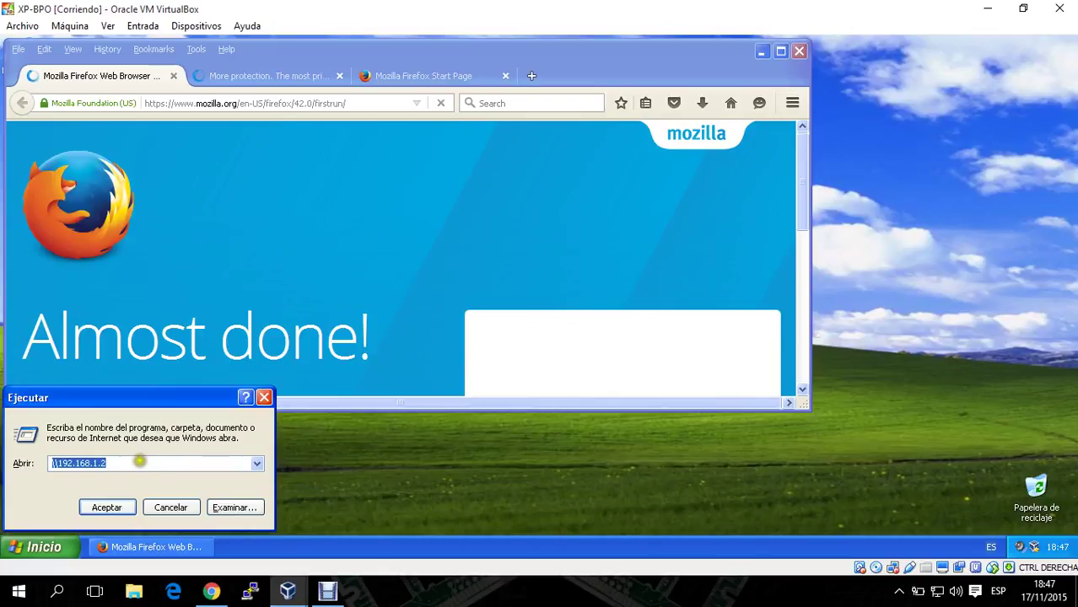
{"action": "key", "text": "End"}
{"action": "key", "text": "BackSpace"}
{"action": "key", "text": "BackSpace"}
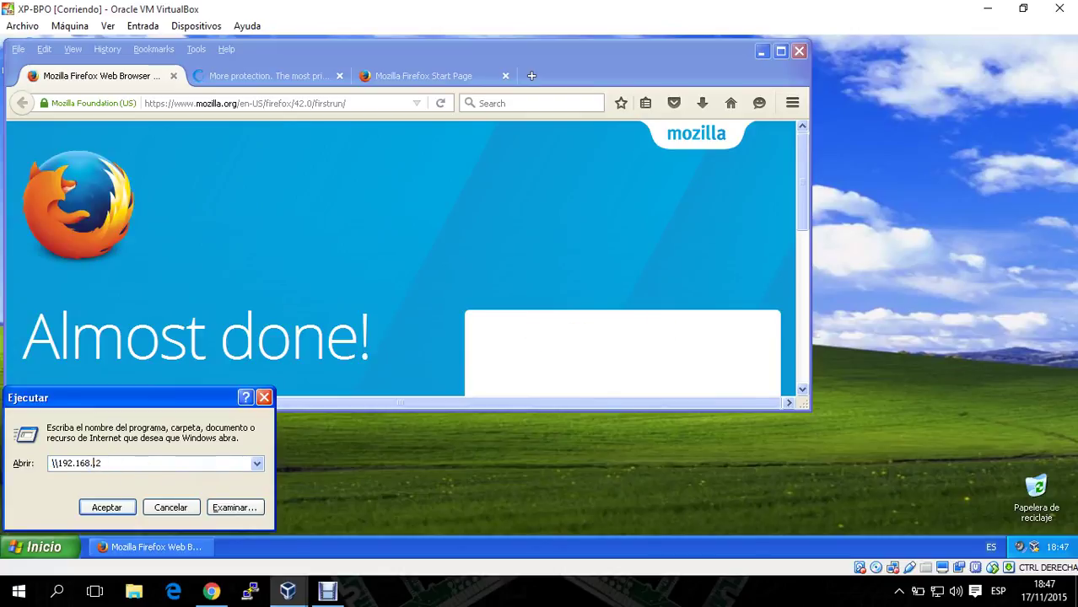
{"action": "type", "text": "63"}
{"action": "key", "text": "BackSpace"}
{"action": "type", "text": "2.2"}
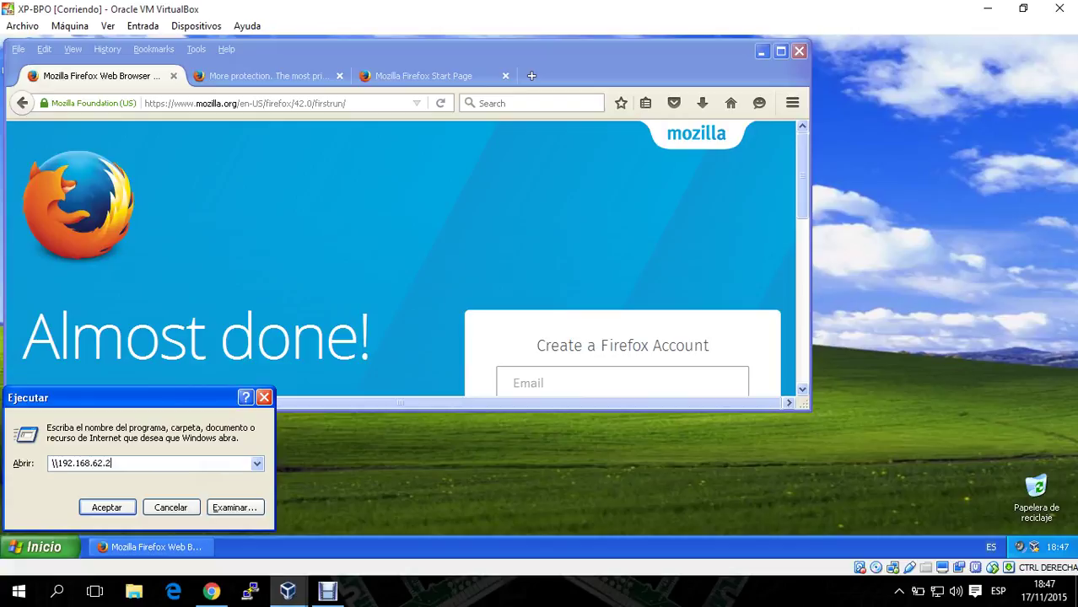
{"action": "key", "text": "Delete"}
{"action": "key", "text": "Return"}
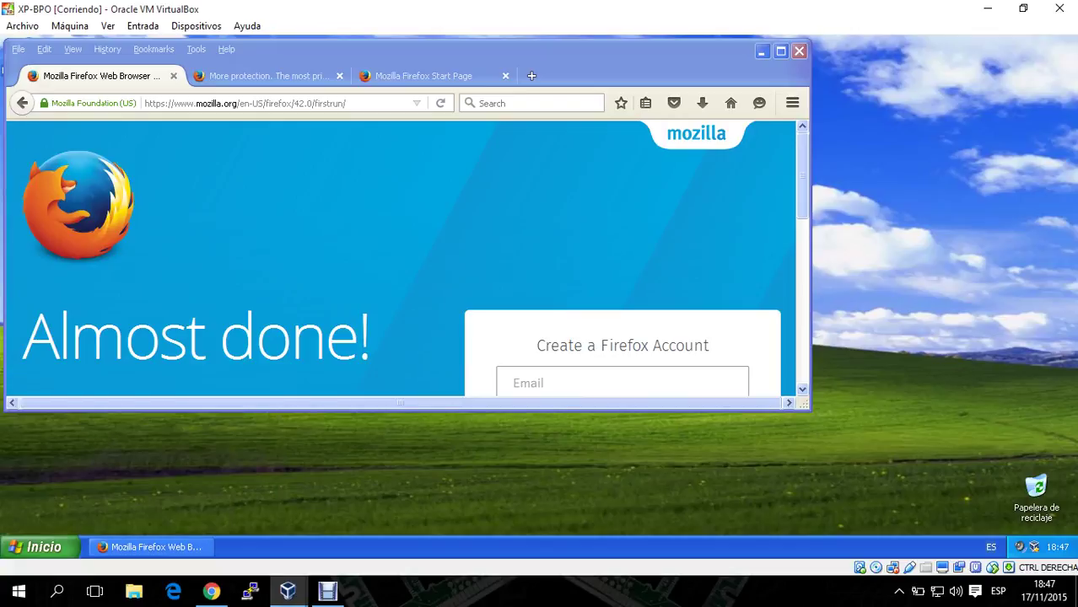
{"action": "double_click", "coordinate": [269, 180]}
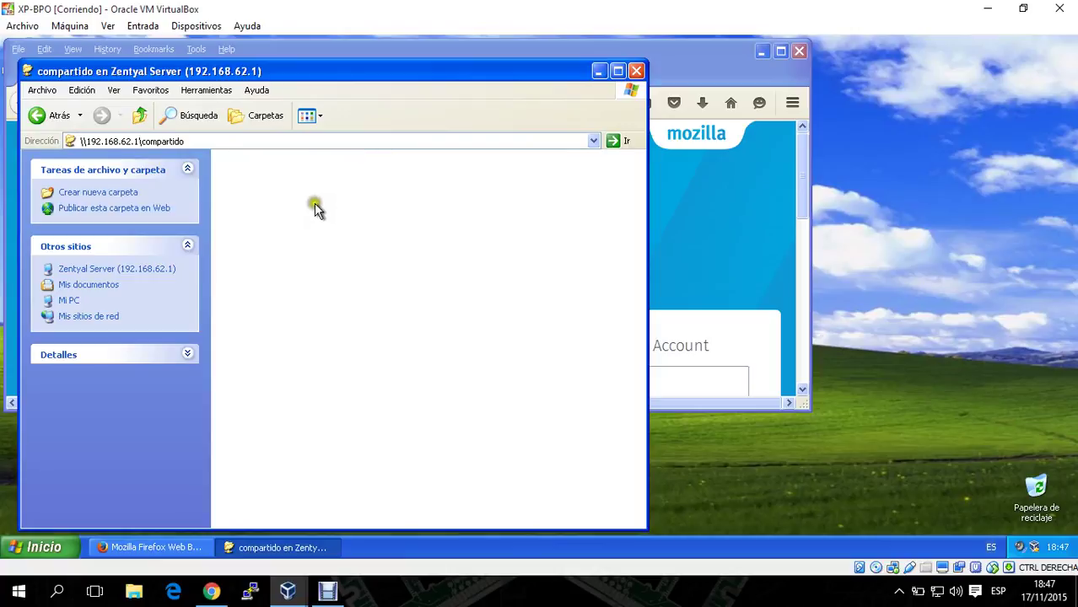
- Create a folder named Organizacion BPO in the compartido share
{"action": "right_click", "coordinate": [340, 227]}
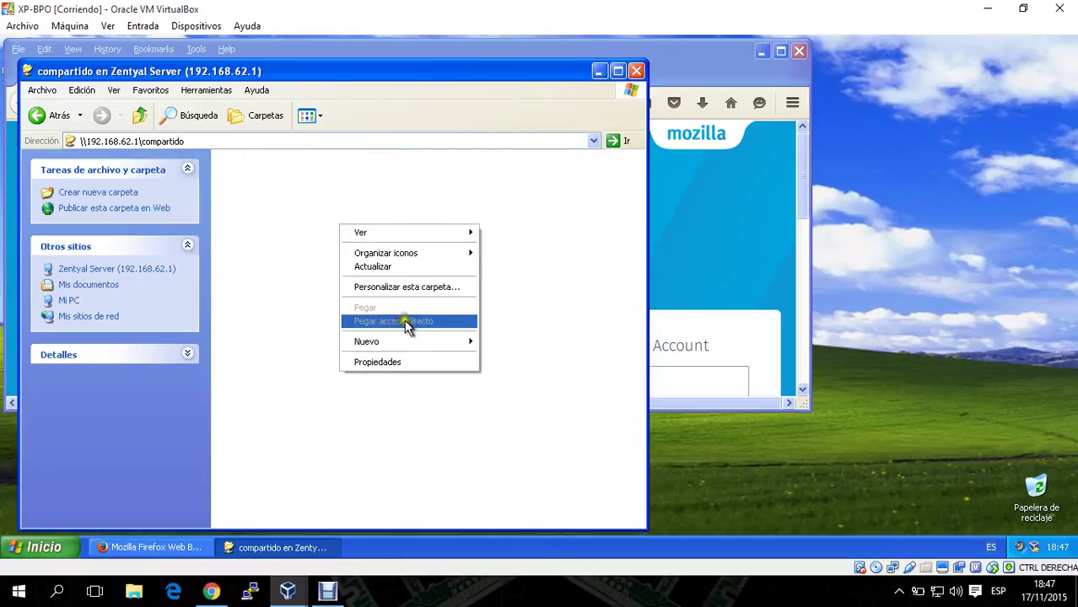
{"action": "mouse_move", "coordinate": [419, 342]}
{"action": "left_click", "coordinate": [507, 345]}
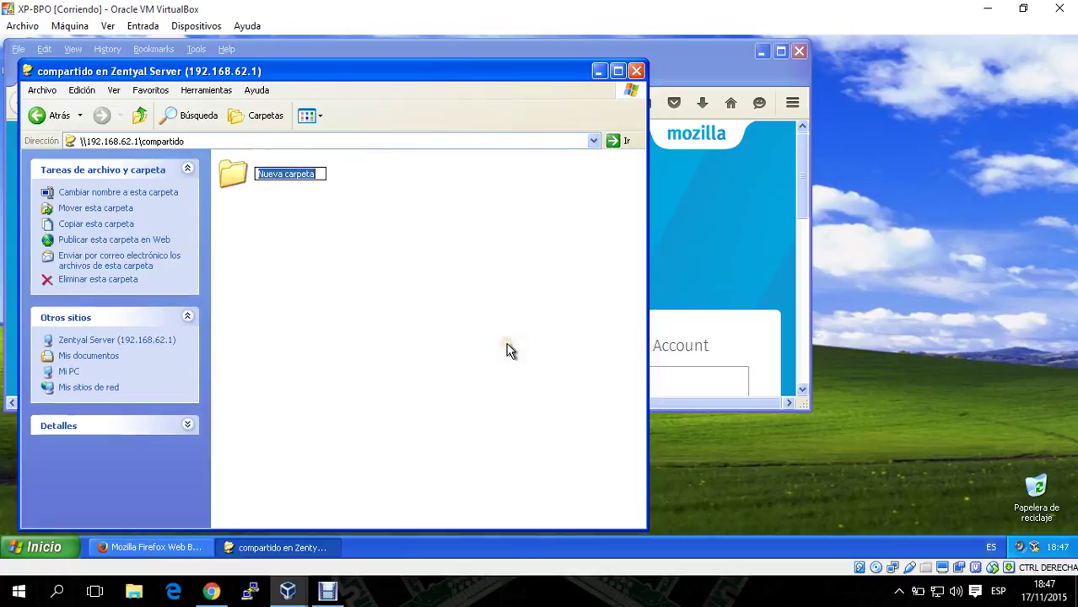
{"action": "type", "text": "Organizacion"}
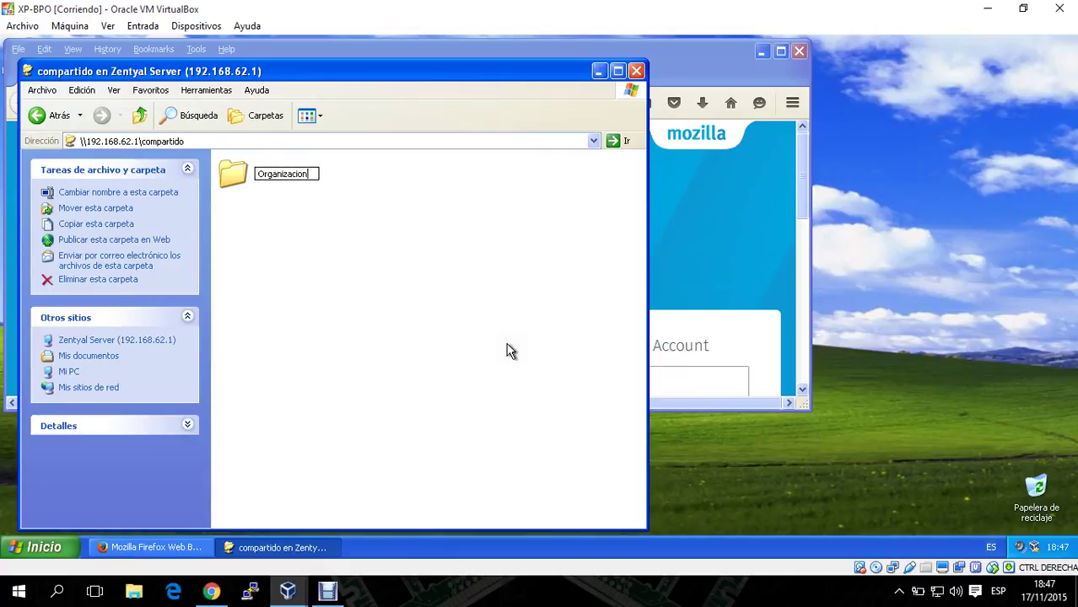
{"action": "type", "text": " BPO"}
{"action": "left_click", "coordinate": [511, 351]}
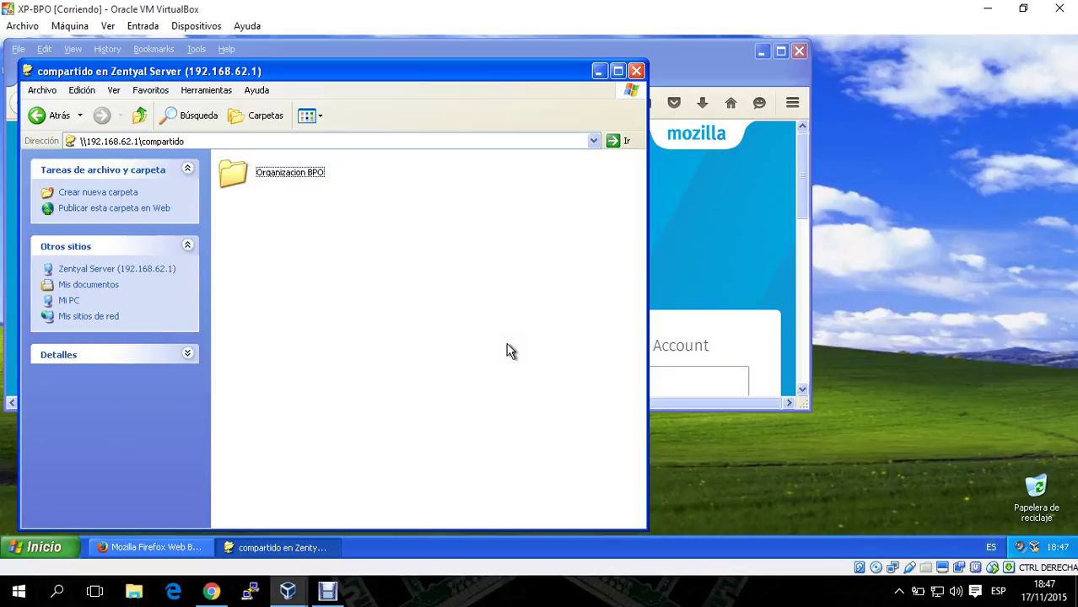
- Close the compartido share window and maximize the Firefox window
{"action": "left_click", "coordinate": [635, 71]}
{"action": "left_click", "coordinate": [781, 51]}
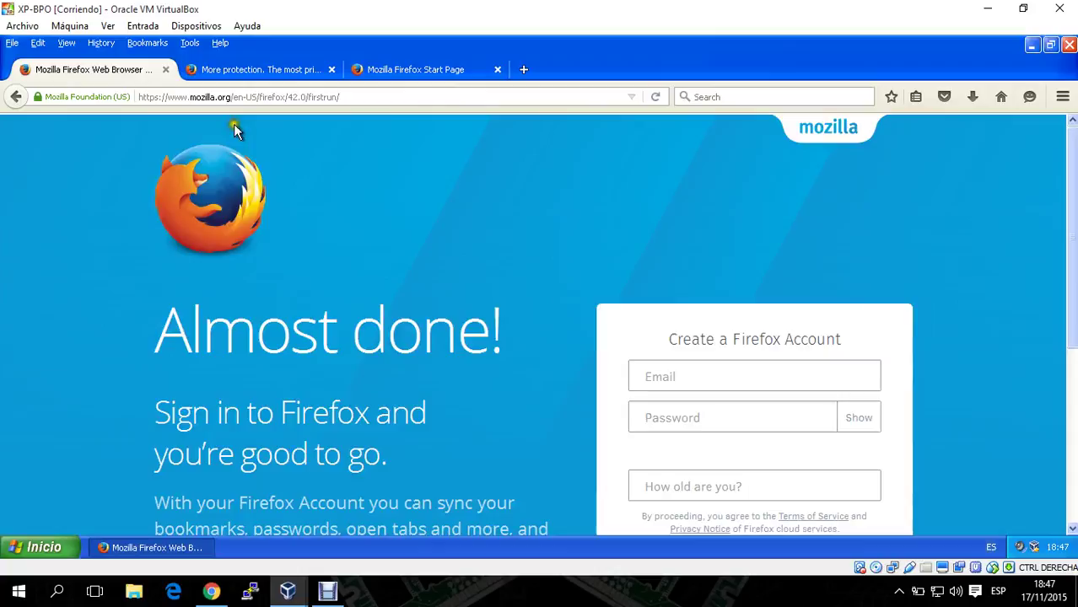
{"action": "left_click", "coordinate": [237, 96]}
{"action": "type", "text": "https"}
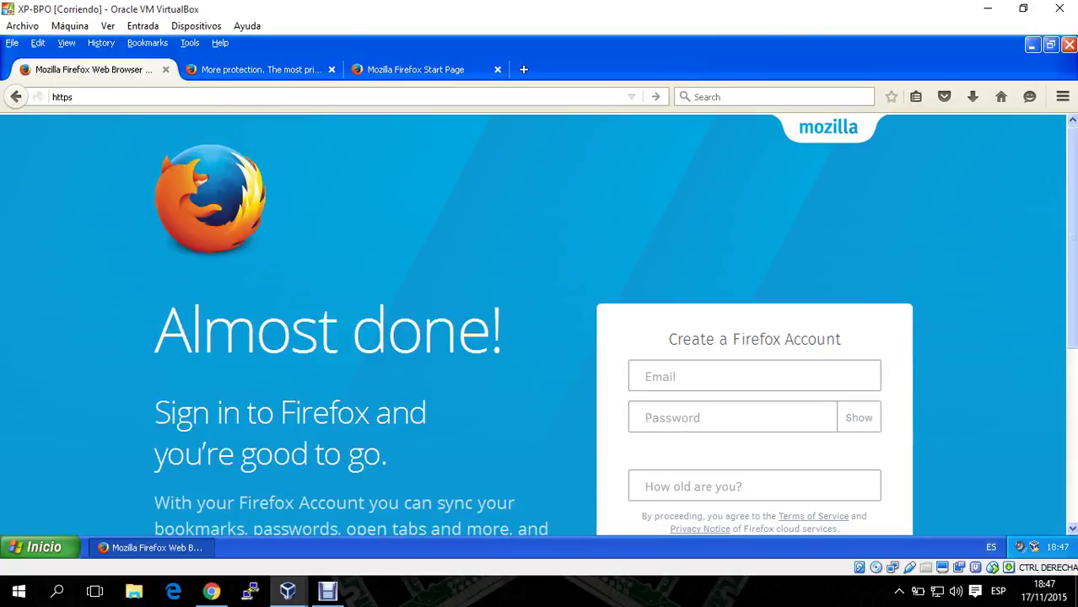
{"action": "type", "text": "://192"}
{"action": "type", "text": ".168.62.1:8443"}
{"action": "key", "text": "Return"}
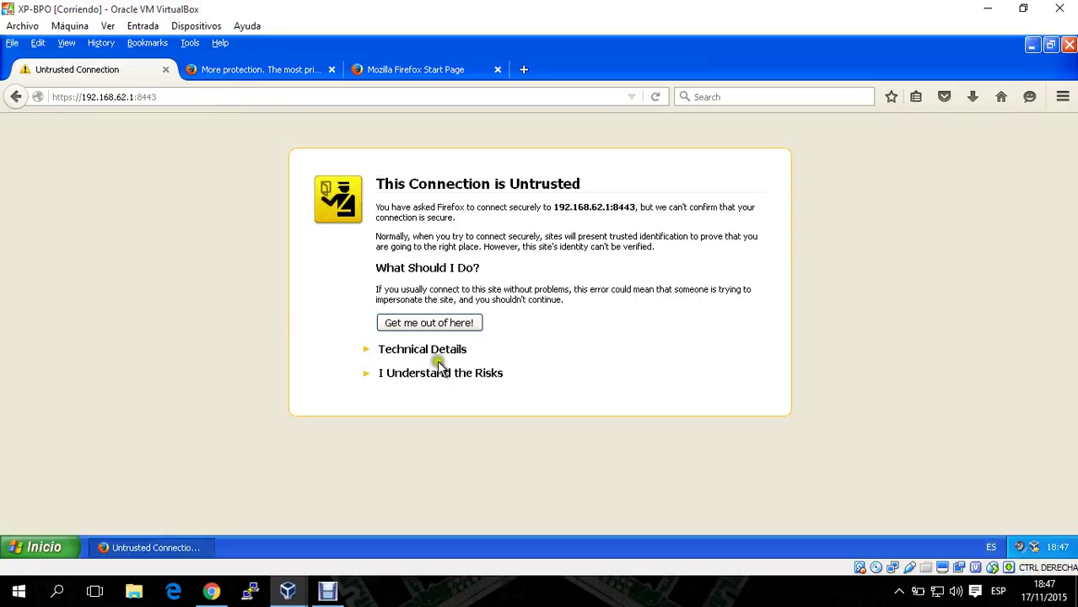
{"action": "left_click", "coordinate": [440, 373]}
{"action": "left_click", "coordinate": [436, 469]}
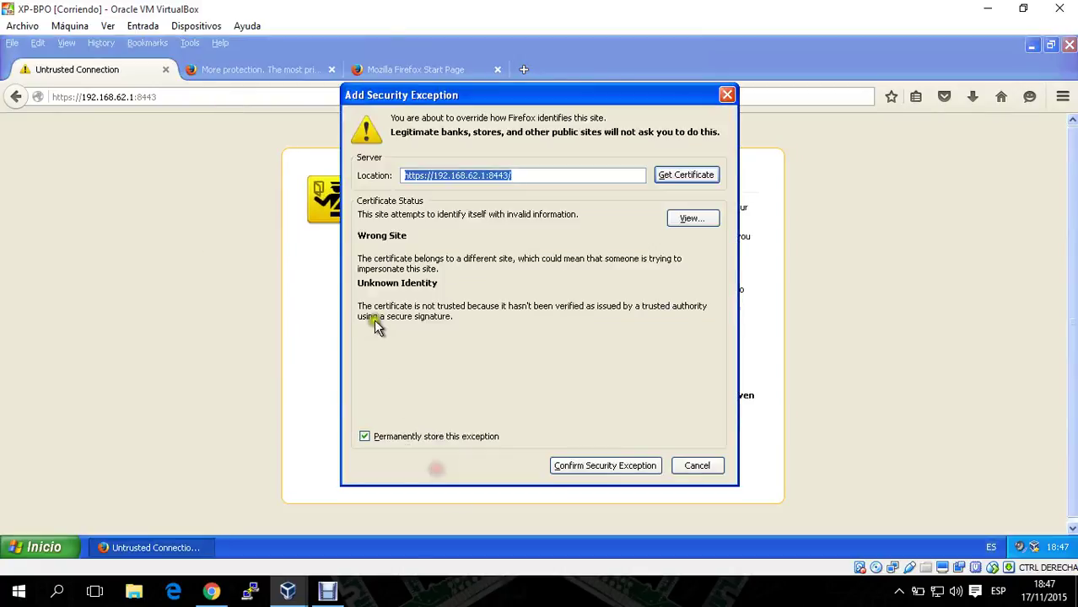
{"action": "left_click", "coordinate": [565, 465]}
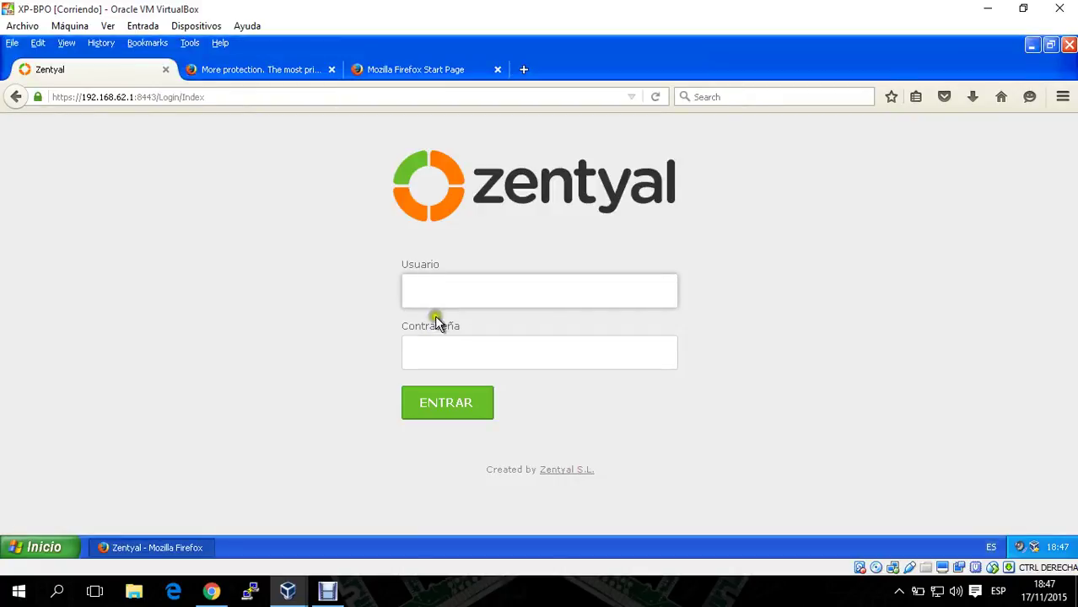
- Log in to Zentyal as administrador with the account password and dismiss the offer to remember the login
{"action": "left_click", "coordinate": [447, 291]}
{"action": "type", "text": "r"}
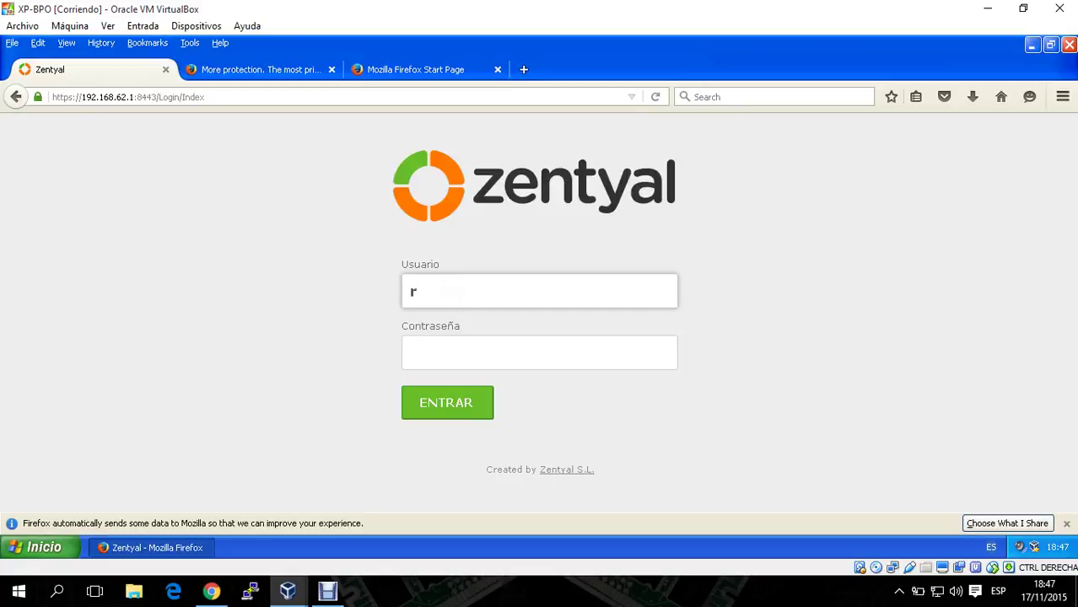
{"action": "key", "text": "BackSpace"}
{"action": "type", "text": "administrador"}
{"action": "key", "text": "Tab"}
{"action": "type", "text": "*****"}
{"action": "key", "text": "Return"}
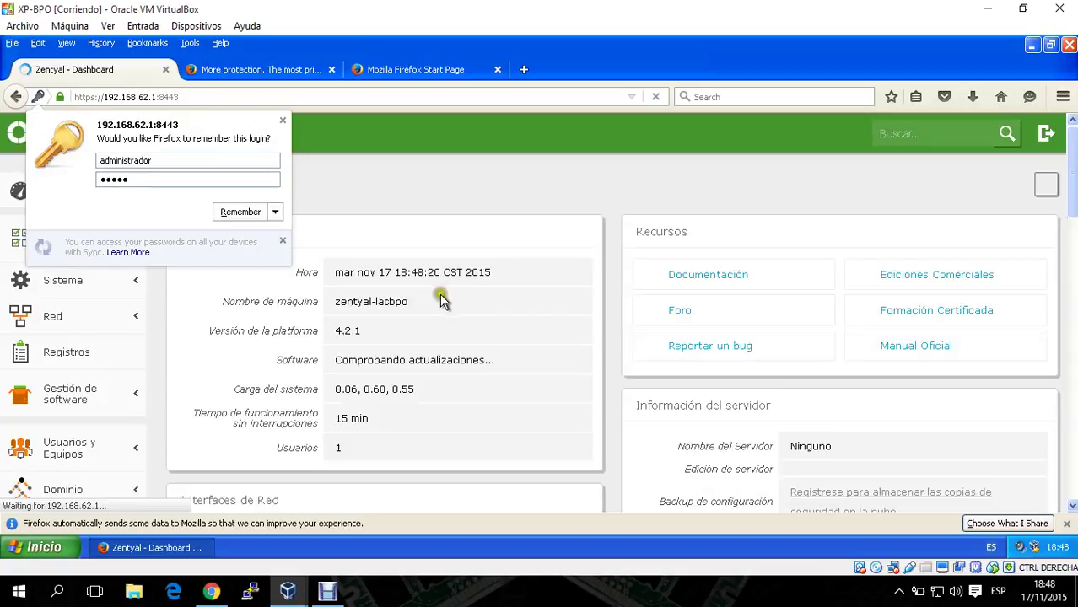
{"action": "left_click", "coordinate": [285, 123]}
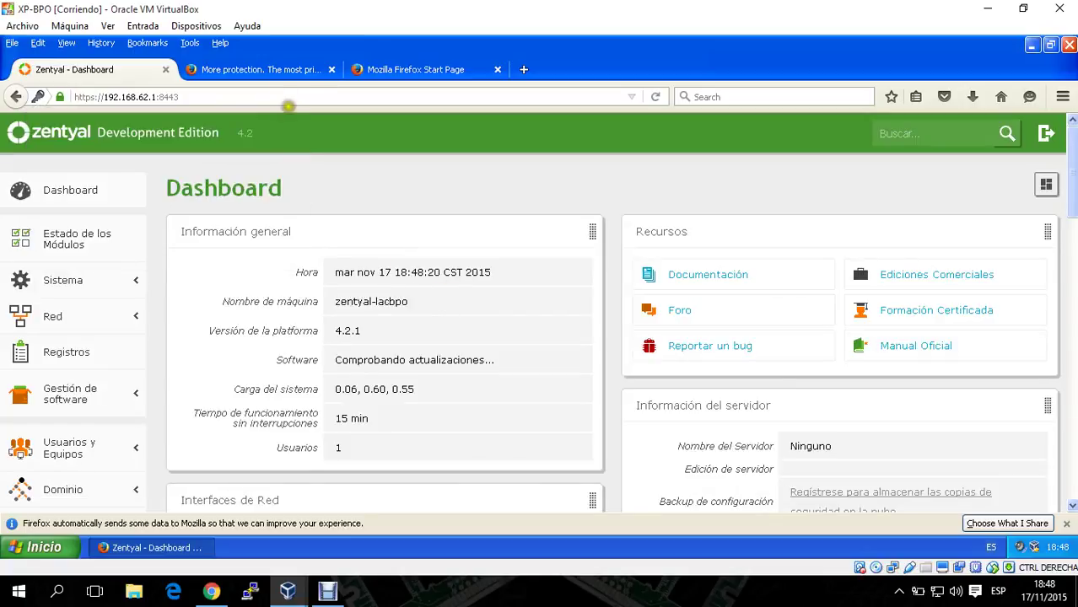
{"action": "left_click", "coordinate": [284, 76]}
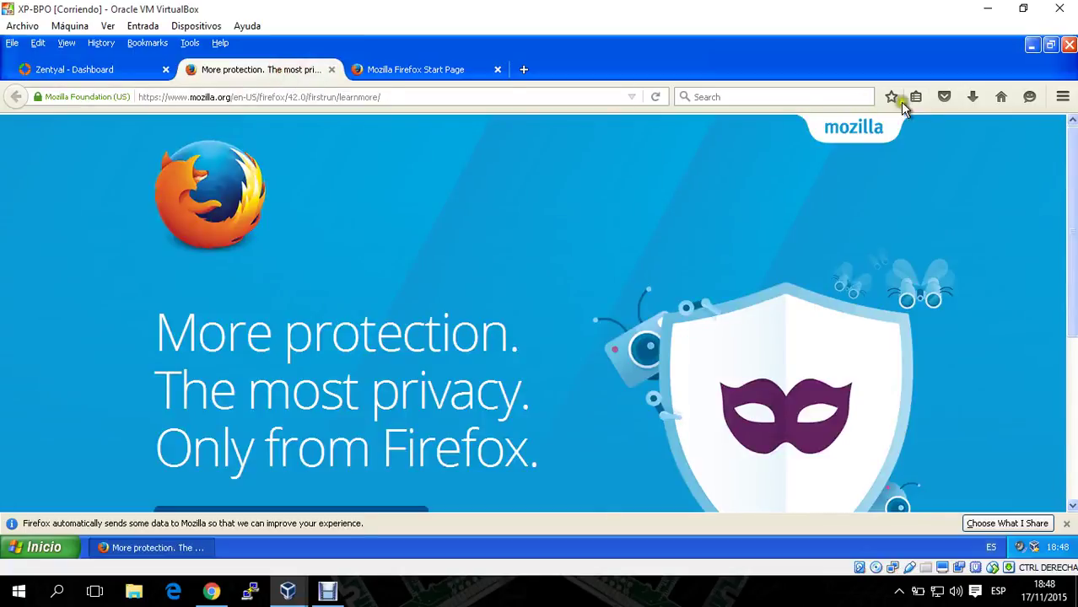
{"action": "left_click", "coordinate": [785, 96]}
{"action": "type", "text": "xxx"}
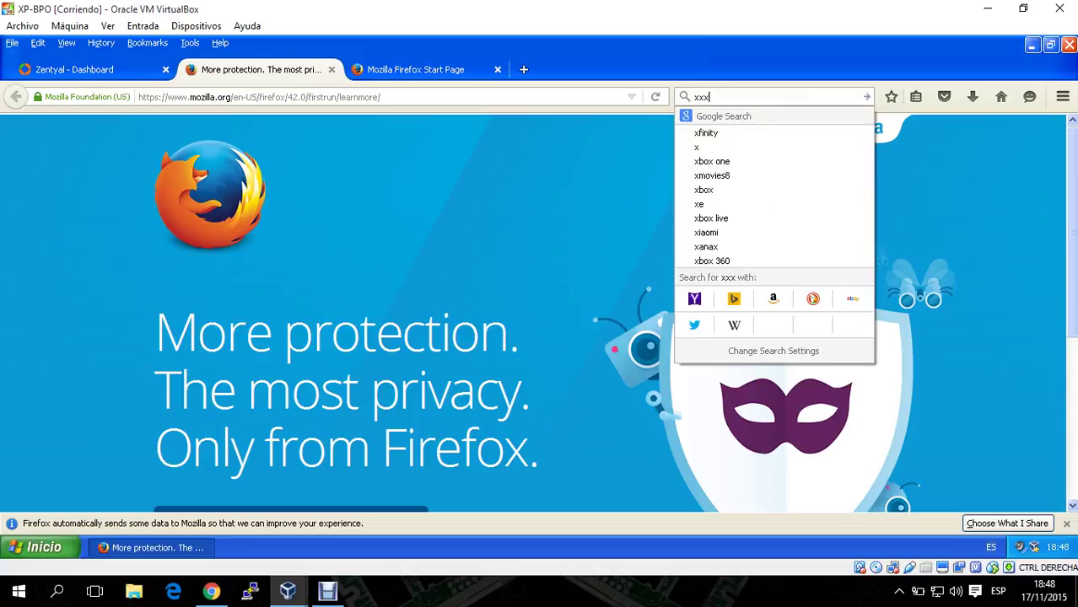
{"action": "key", "text": "Return"}
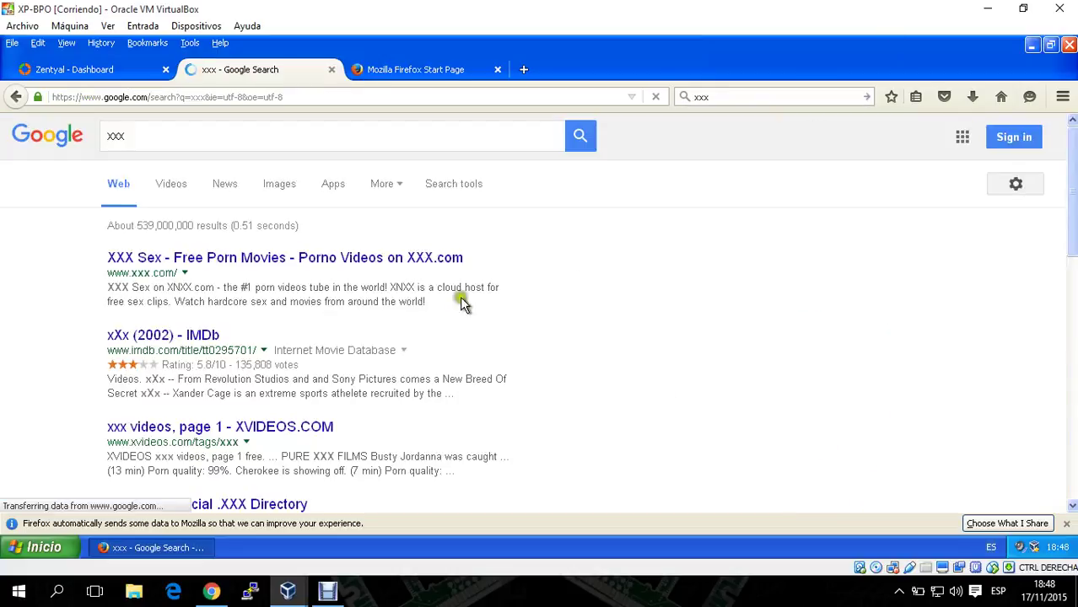
{"action": "left_click", "coordinate": [269, 258]}
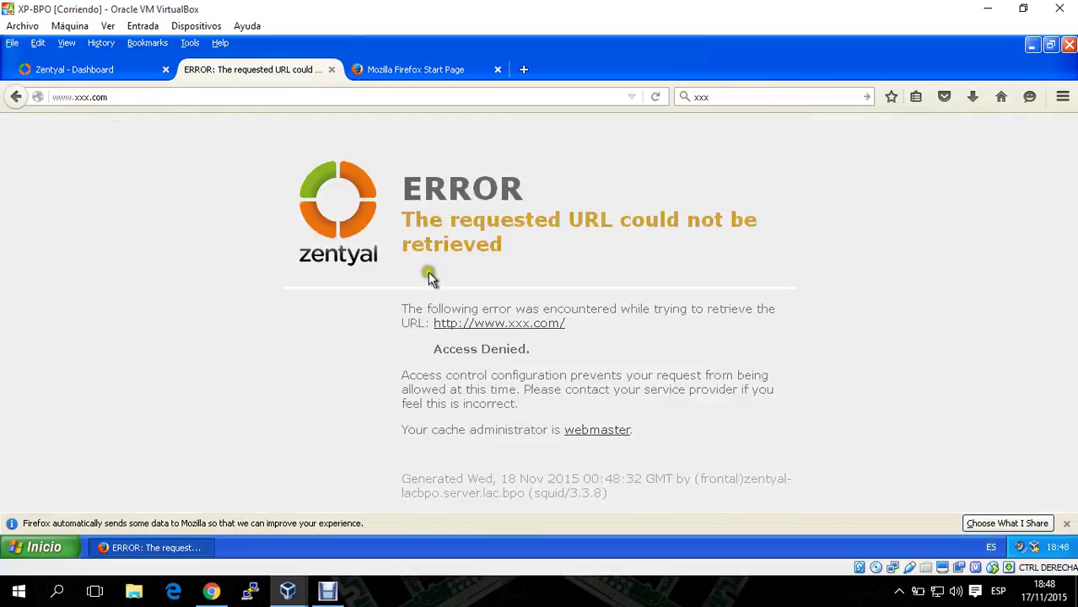
{"action": "left_click_drag", "start_coordinate": [412, 237], "coordinate": [613, 264]}
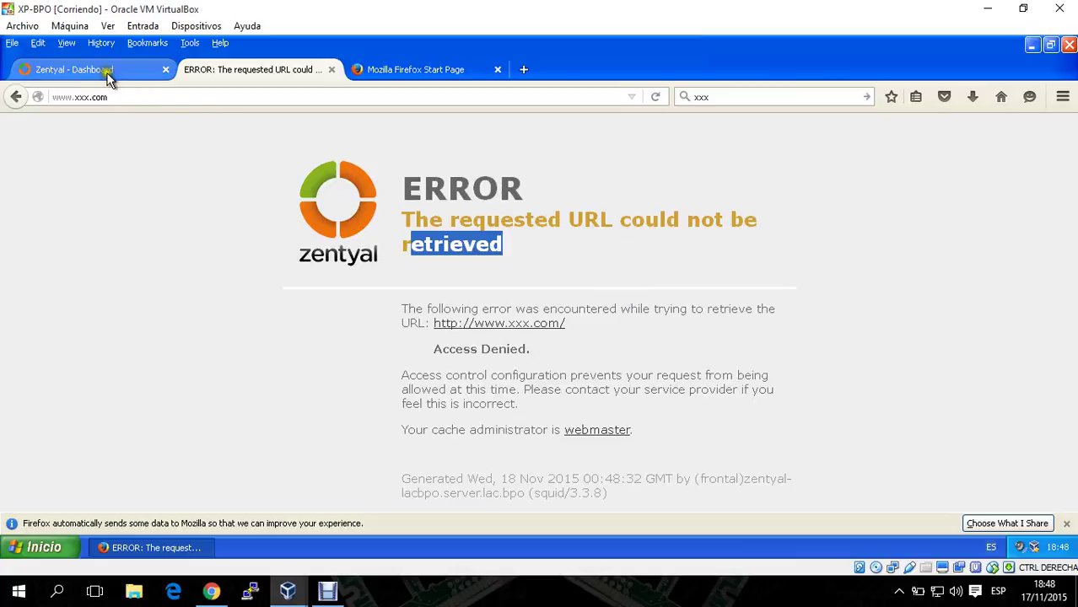
{"action": "left_click", "coordinate": [409, 71]}
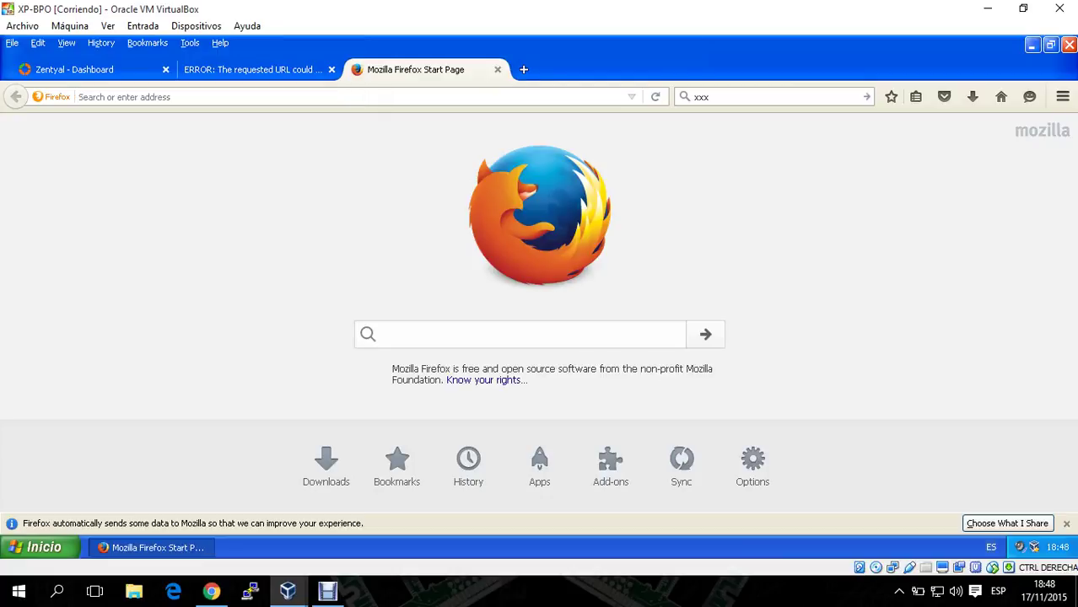
{"action": "type", "text": "http"}
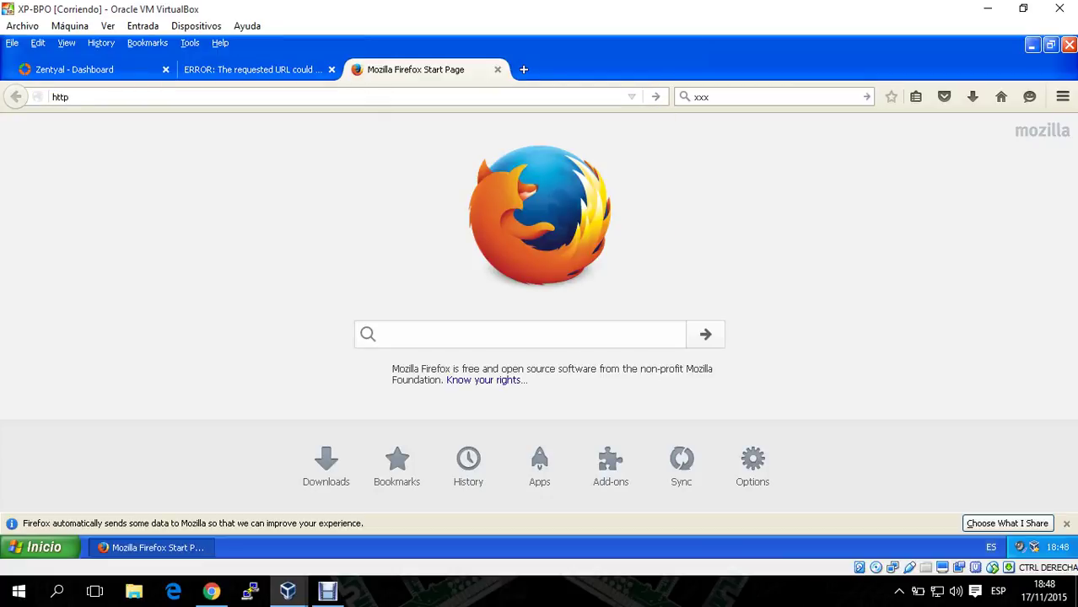
{"action": "type", "text": "s://"}
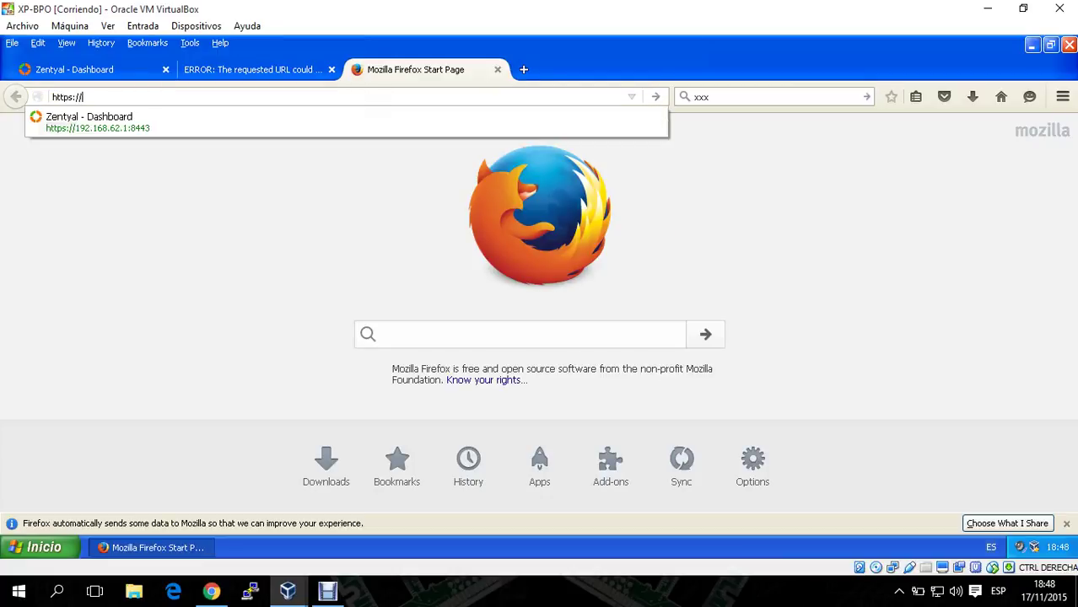
{"action": "type", "text": "192.168.62."}
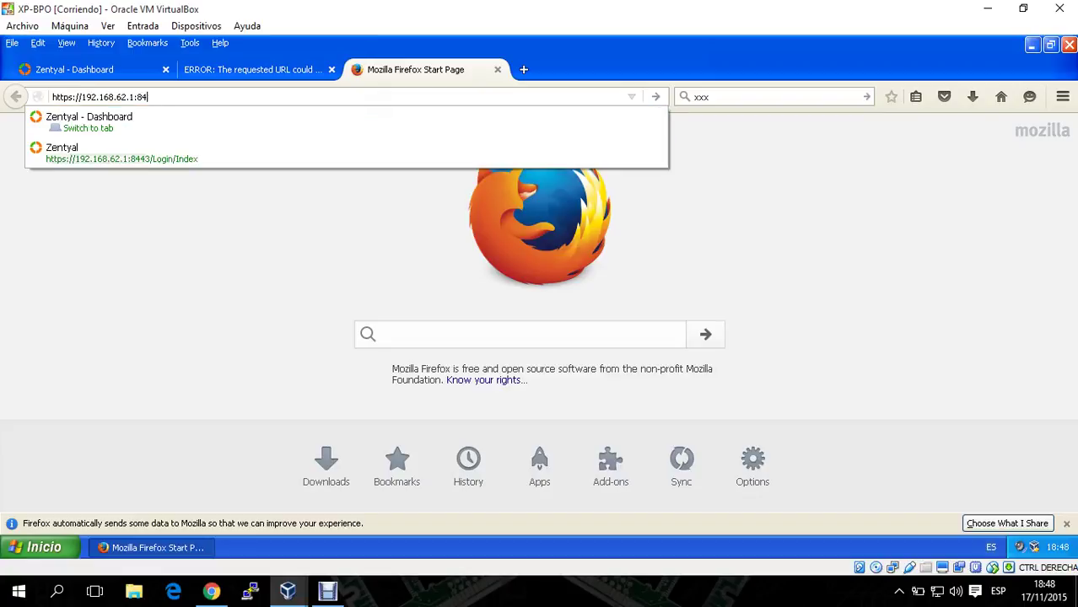
{"action": "type", "text": "1/webm"}
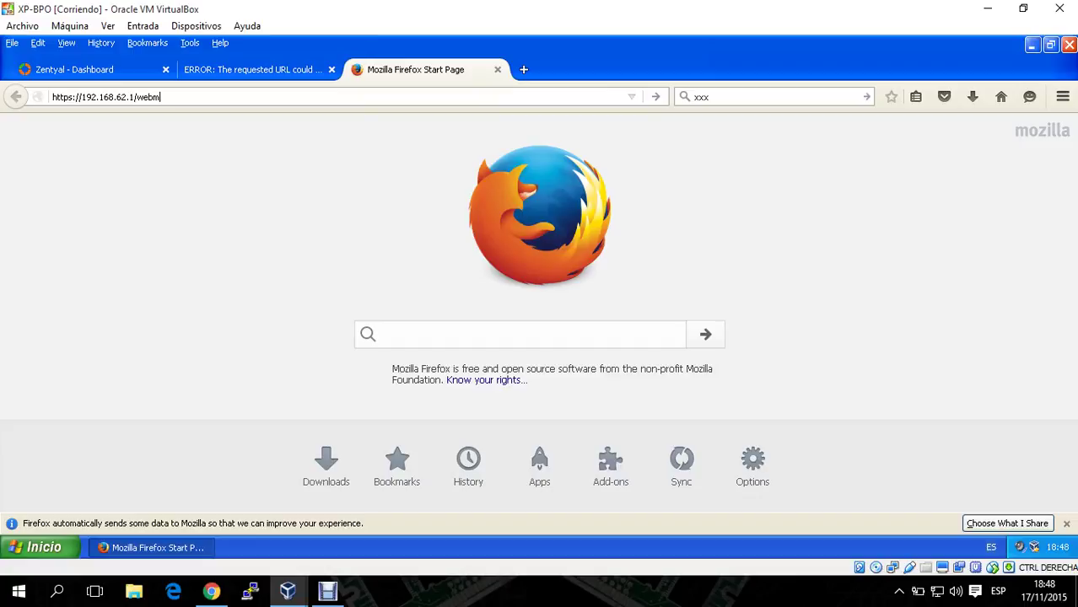